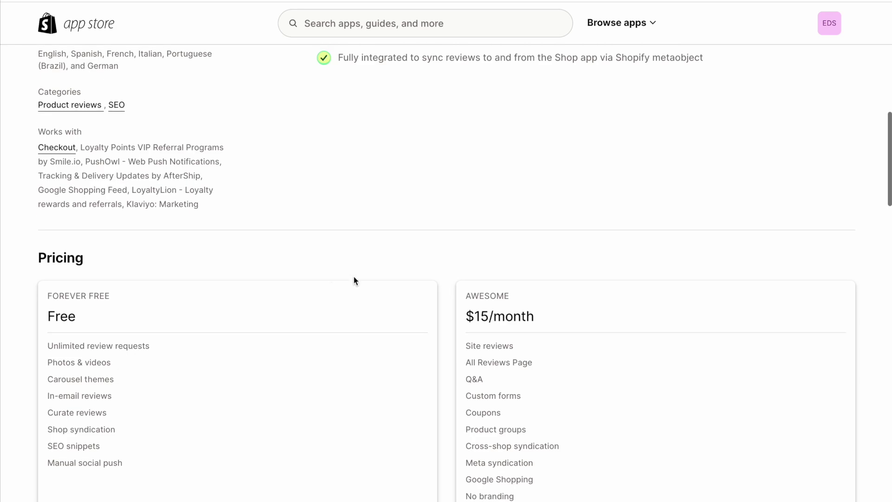
scroll(353, 277, "up", 12)
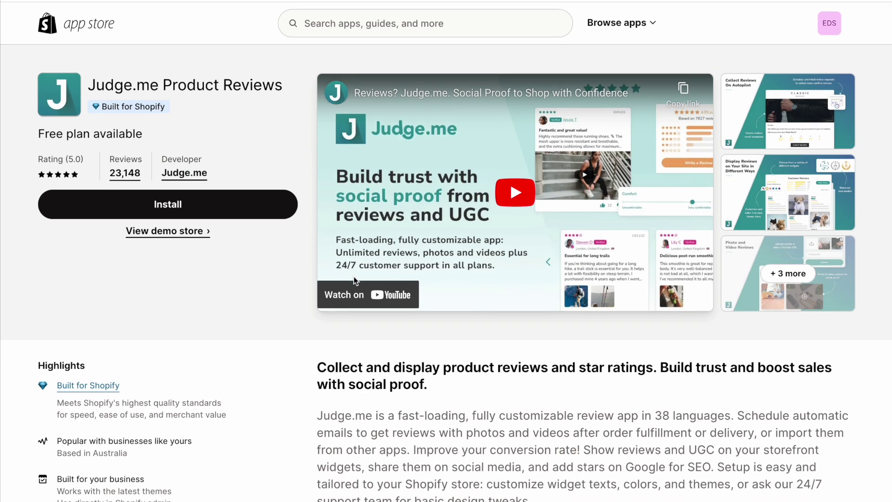
scroll(292, 294, "down", 10)
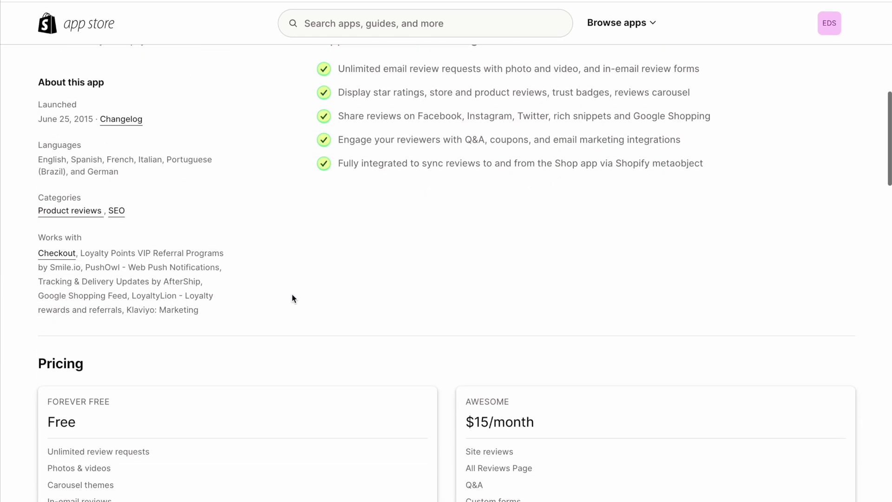
scroll(292, 294, "down", 3)
scroll(292, 294, "down", 2)
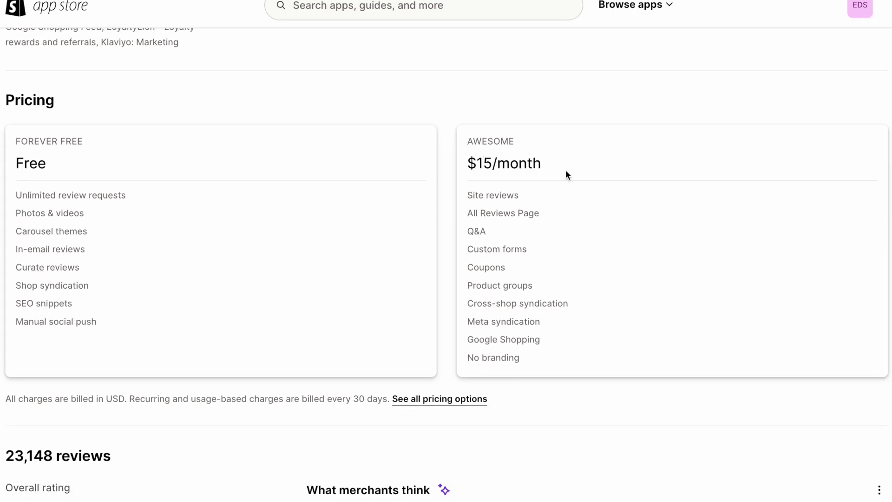
- Open the Loox Reviews & Social Proof listing and mark the Scale $34.99 and Unlimited $299.99 monthly prices
key("alt+Left")
left_click(319, 241)
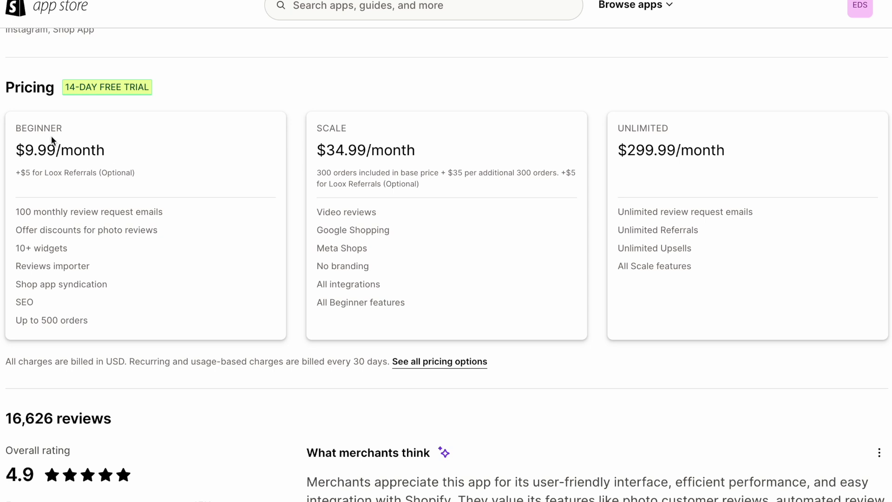
left_click_drag(326, 149, 554, 175)
left_click(453, 153)
left_click(554, 175)
left_click_drag(627, 152, 756, 158)
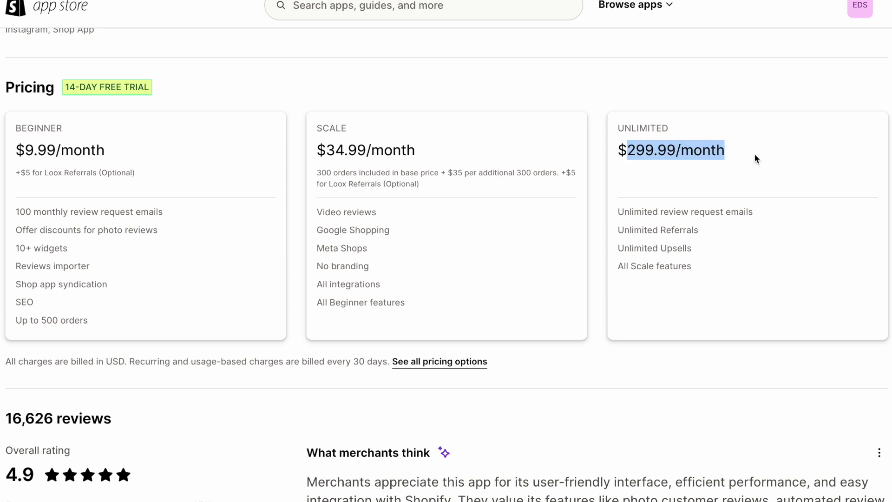
left_click(752, 154)
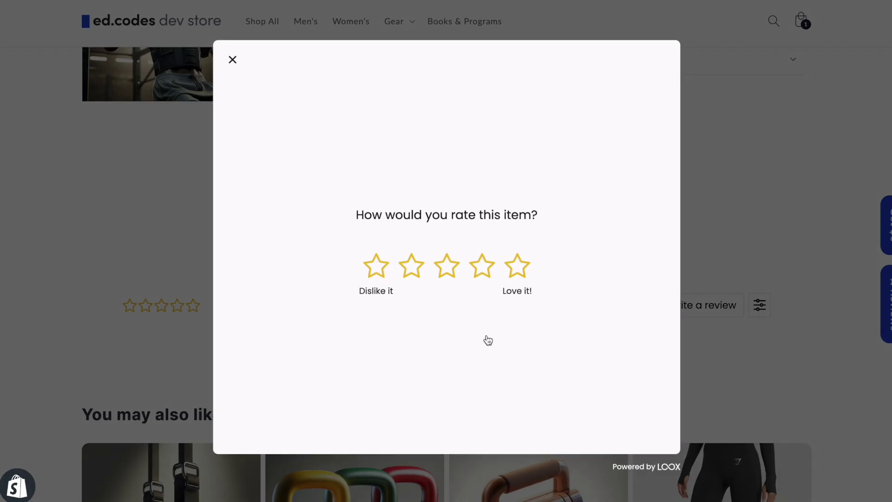
- Give five stars in the Loox review popup preview and scroll down through the Collect reviews settings
left_click(518, 266)
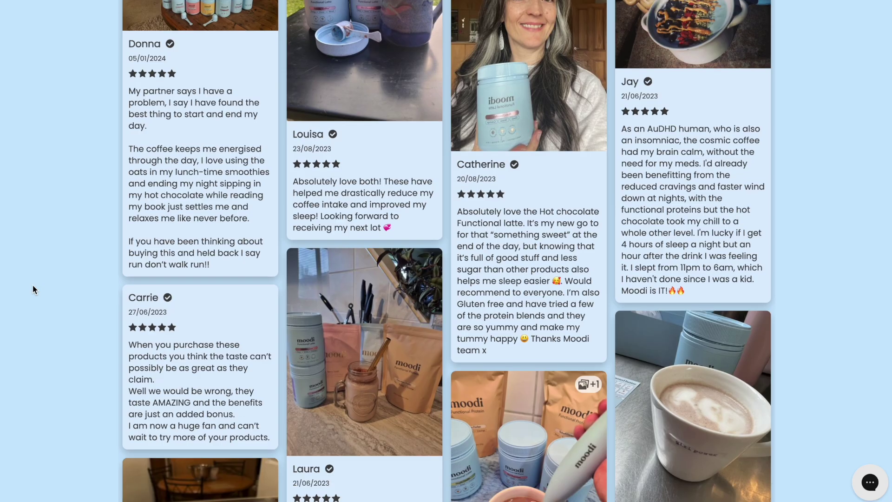
scroll(32, 285, "down", 1)
scroll(32, 285, "down", 1)
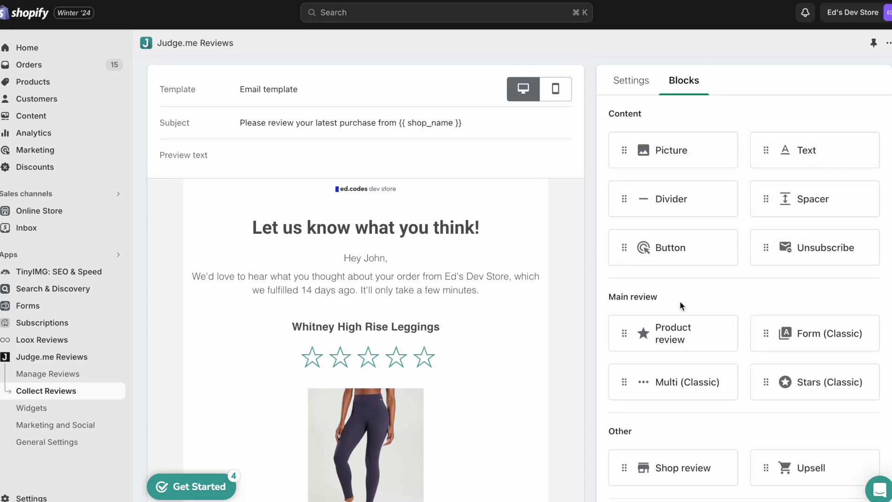
scroll(679, 300, "down", 3)
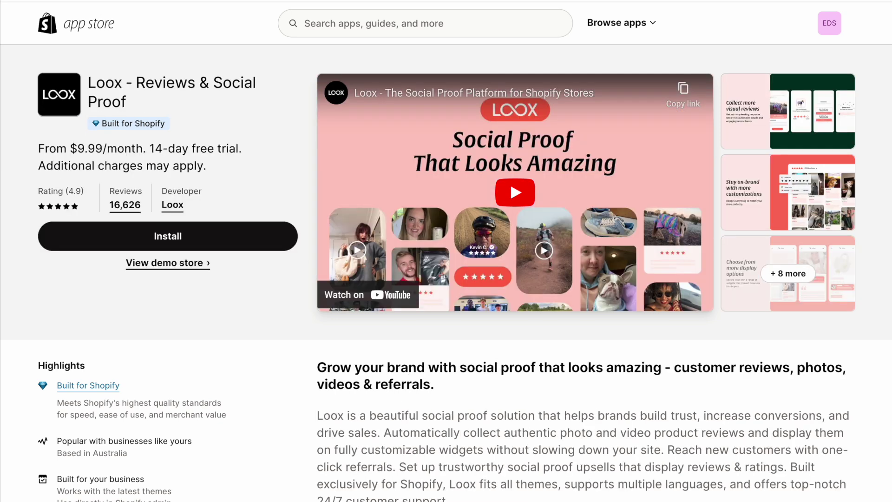
- Enlarge the first Loox screenshot, step through to the last slide, and close the viewer
left_click(759, 125)
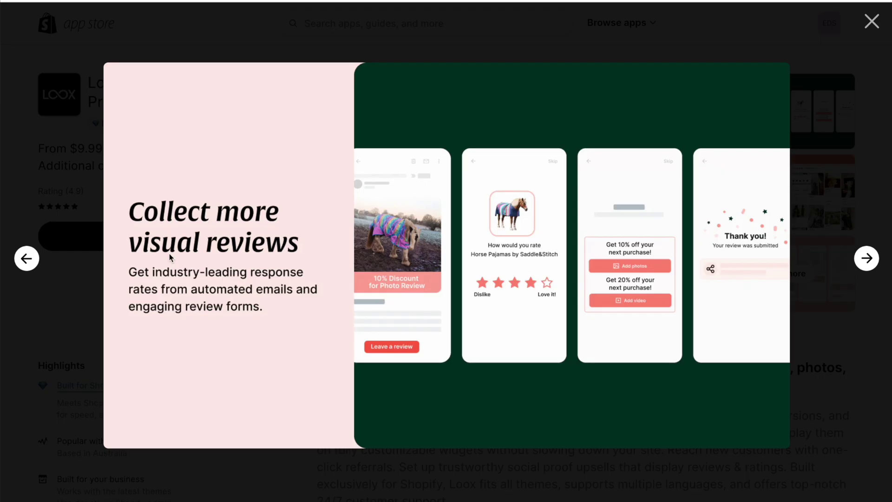
left_click(867, 258)
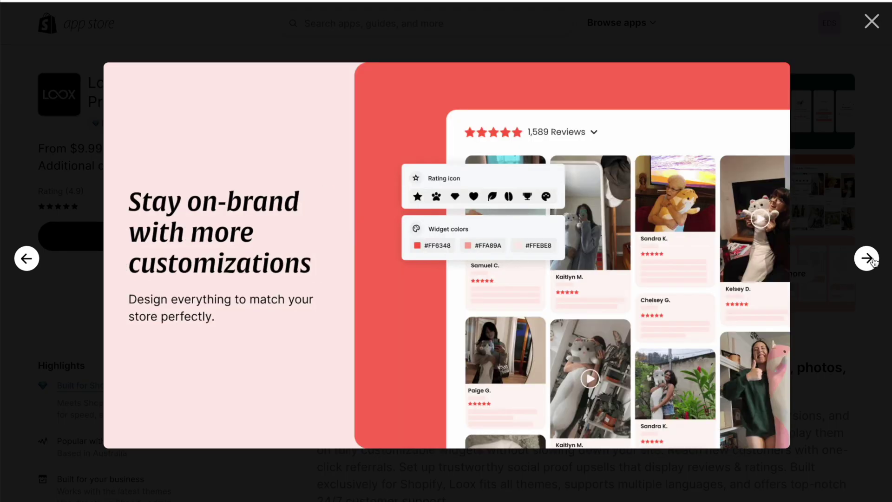
left_click(873, 260)
left_click(866, 258)
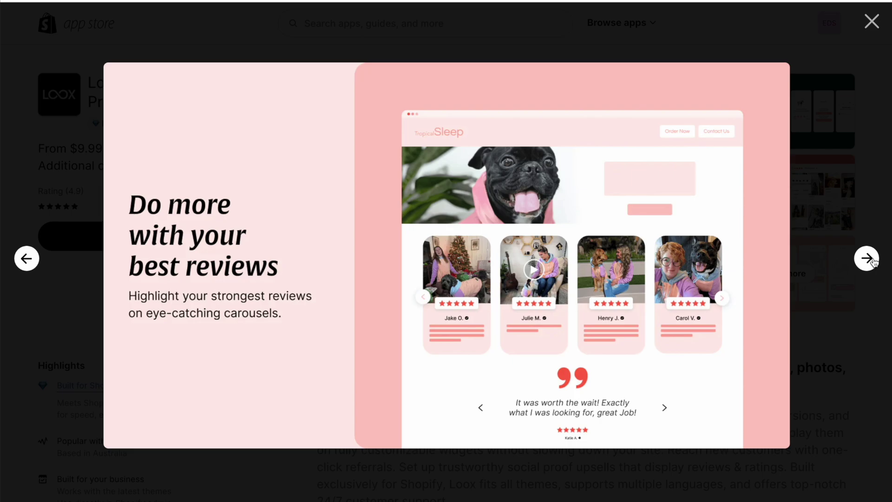
left_click(871, 22)
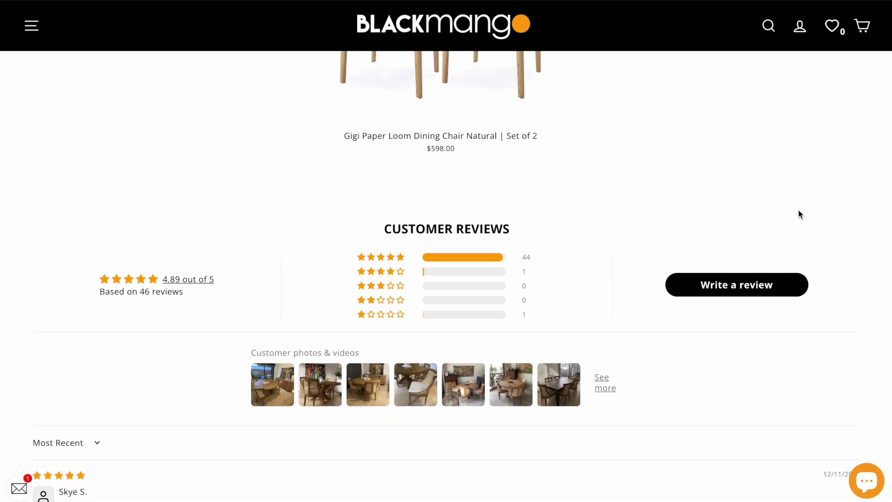
- Scroll through Black Mango's Judge.me dining chair reviews and load more of them with Load More
scroll(797, 211, "down", 1)
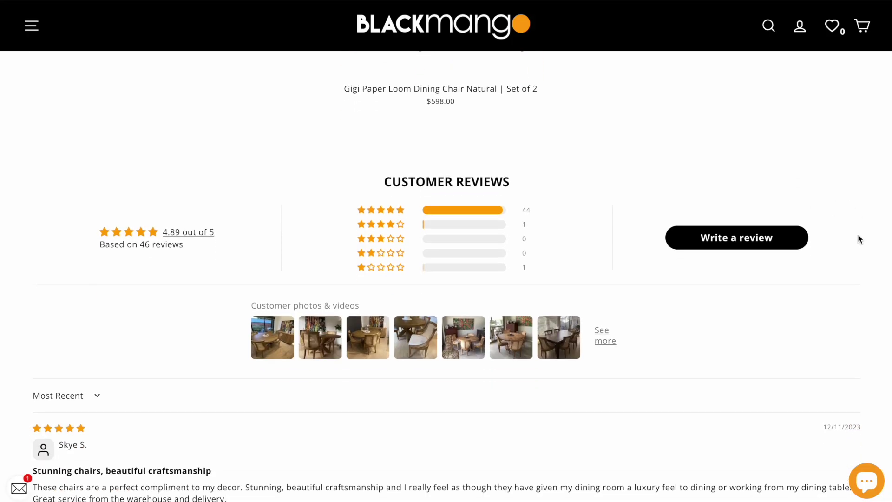
scroll(857, 235, "down", 1)
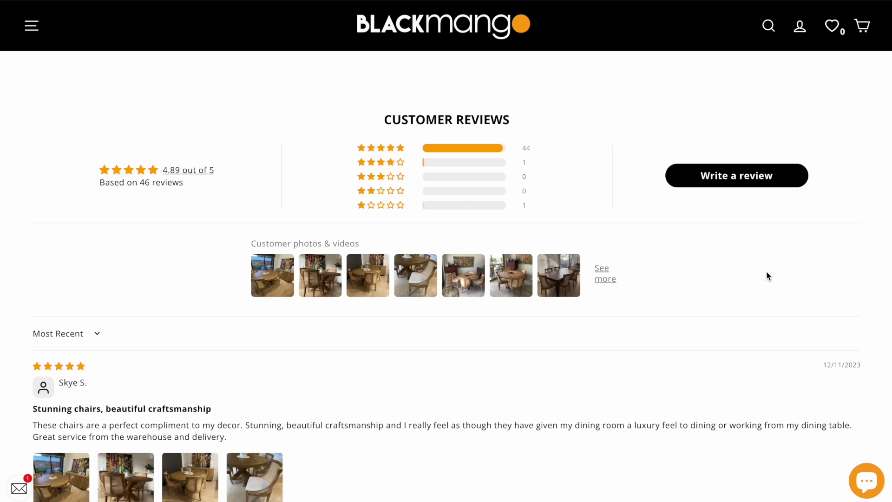
scroll(767, 274, "down", 4)
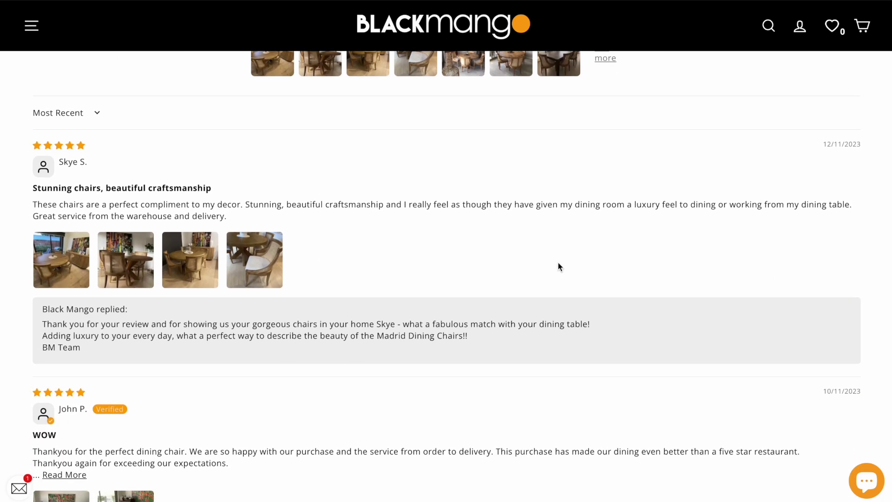
scroll(560, 266, "down", 5)
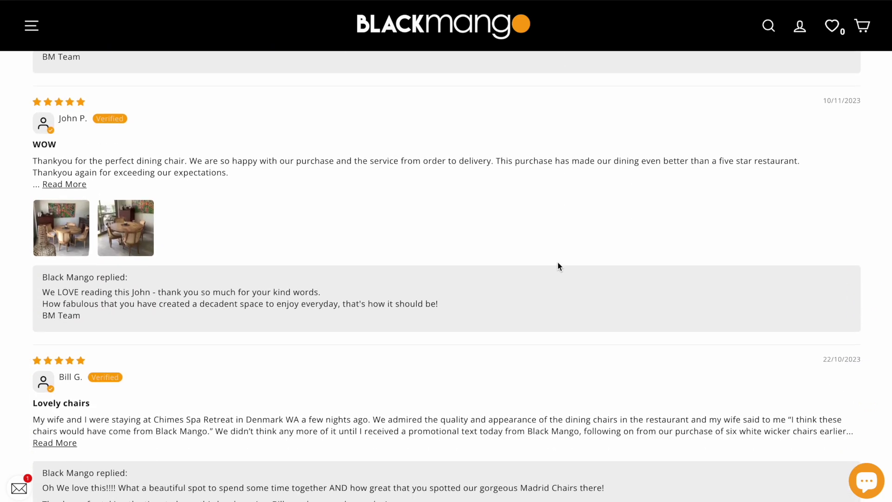
scroll(557, 262, "down", 3)
scroll(558, 262, "down", 3)
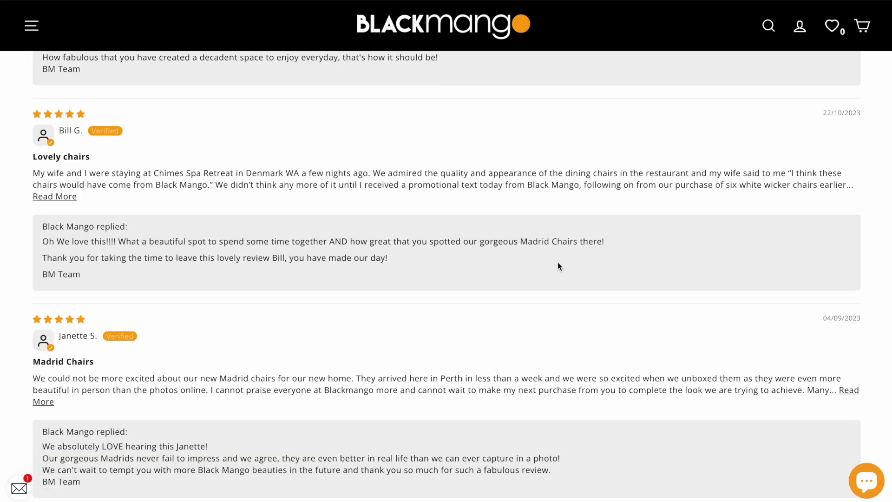
left_click(462, 449)
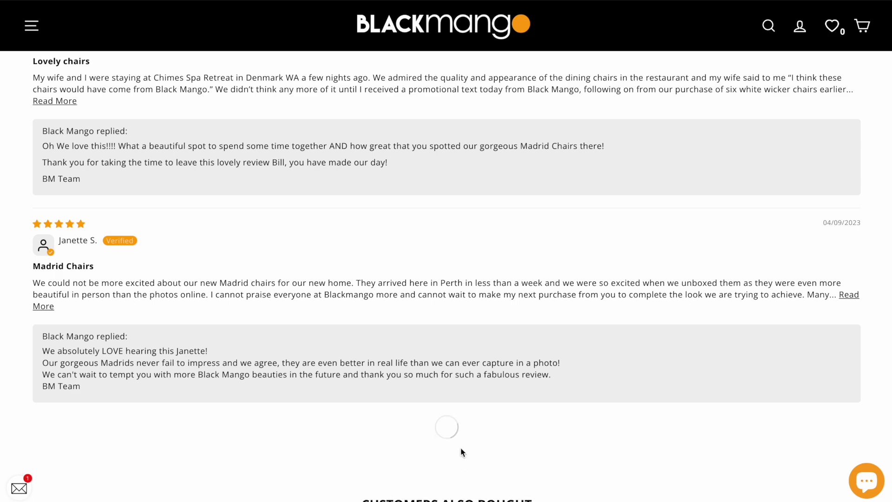
scroll(462, 452, "down", 5)
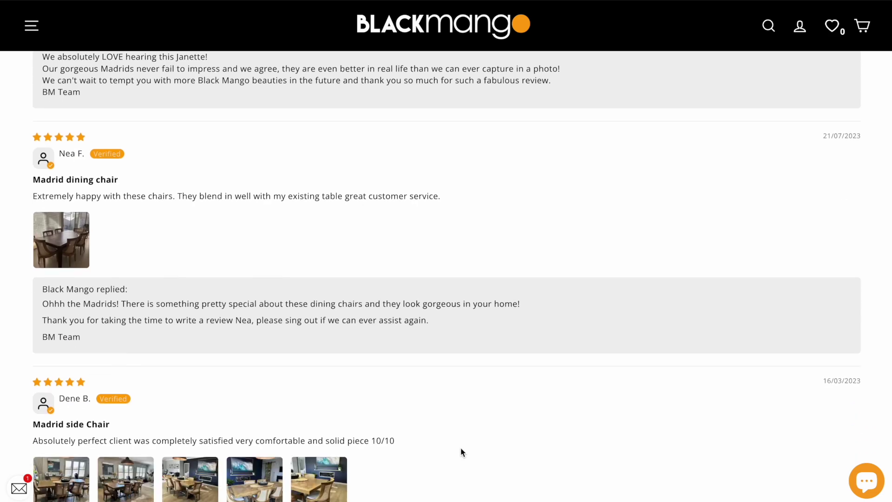
scroll(462, 452, "down", 4)
scroll(462, 452, "down", 3)
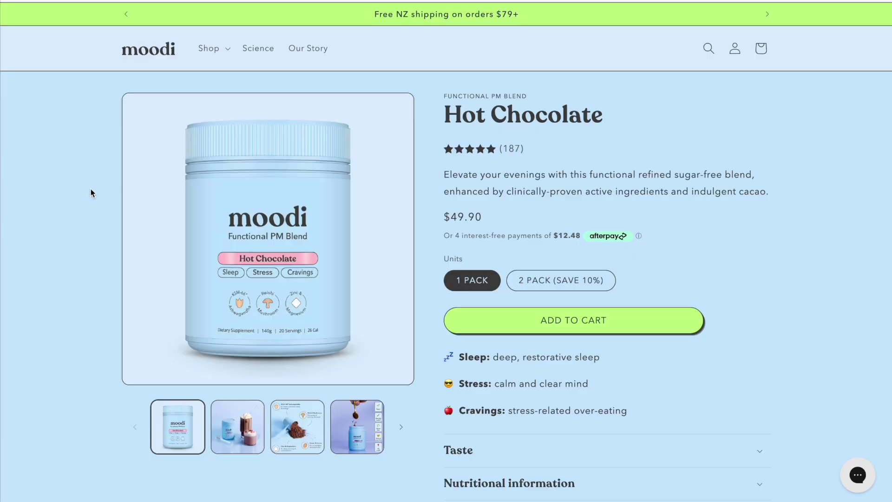
- Scroll the moodi Hot Chocolate page's Loox 'Hear from our customers' grid down to the November 2023 reviews
scroll(91, 193, "down", 6)
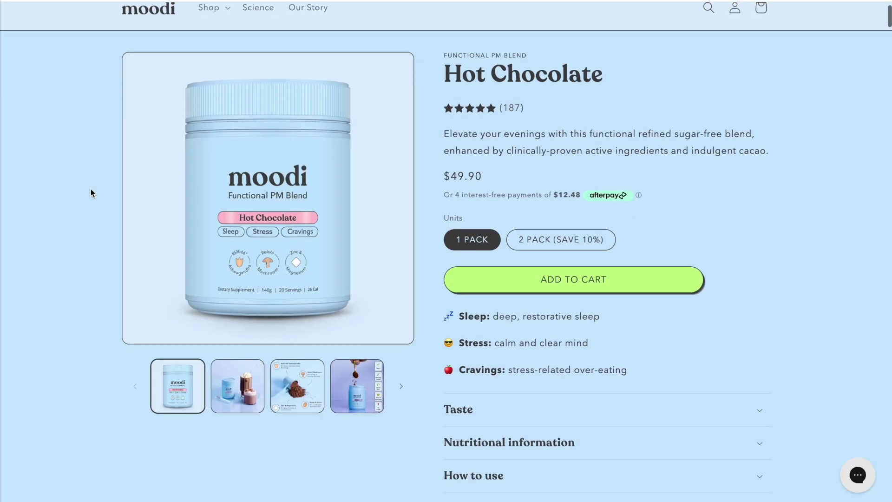
scroll(91, 189, "down", 5)
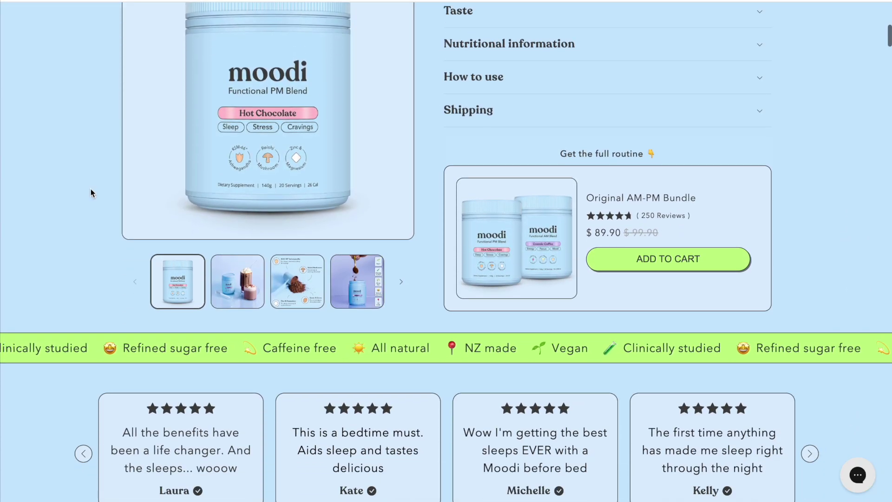
scroll(45, 287, "down", 8)
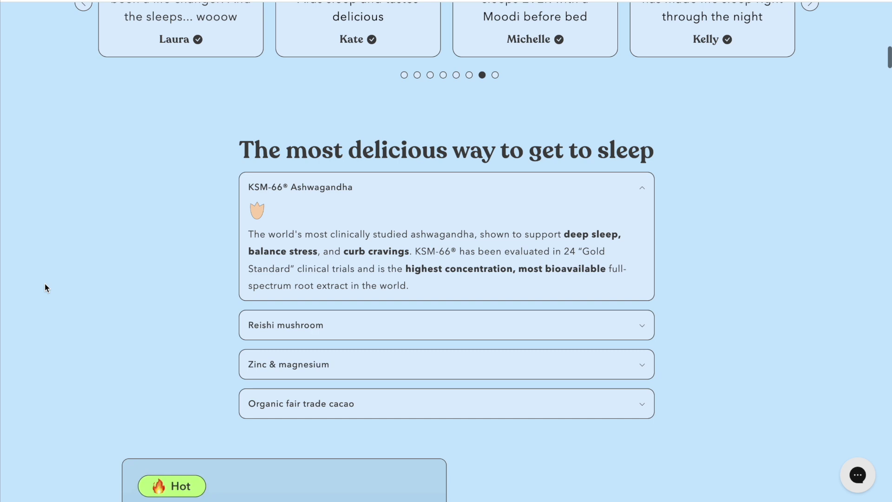
scroll(45, 283, "down", 5)
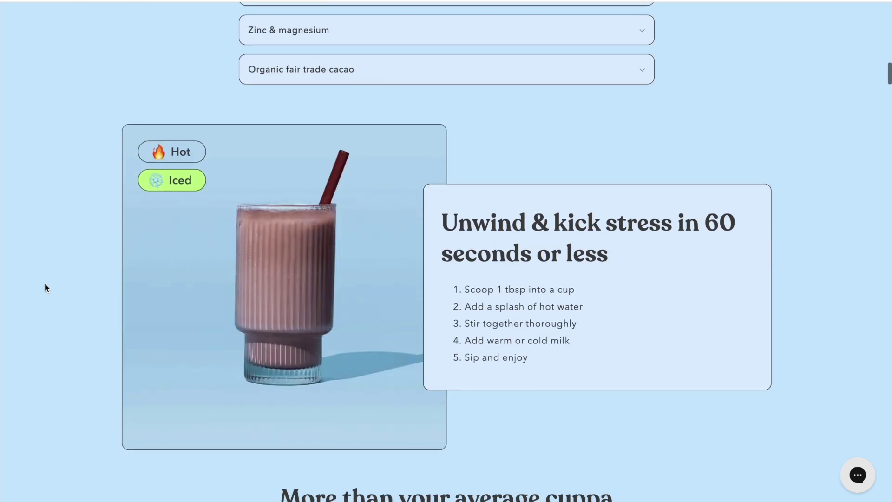
scroll(45, 283, "down", 18)
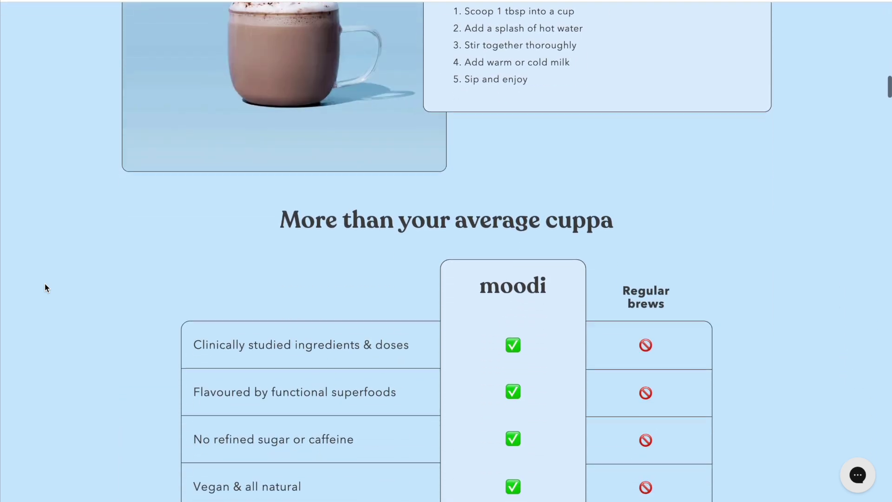
scroll(45, 283, "down", 5)
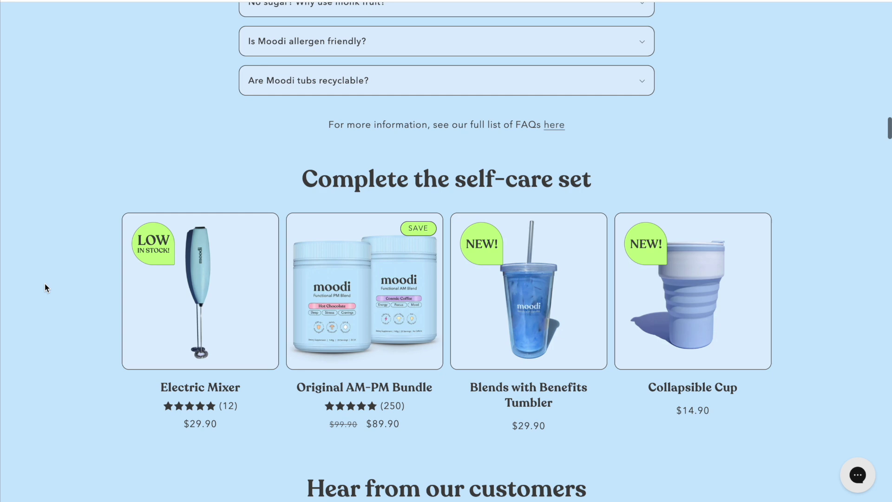
scroll(44, 283, "down", 4)
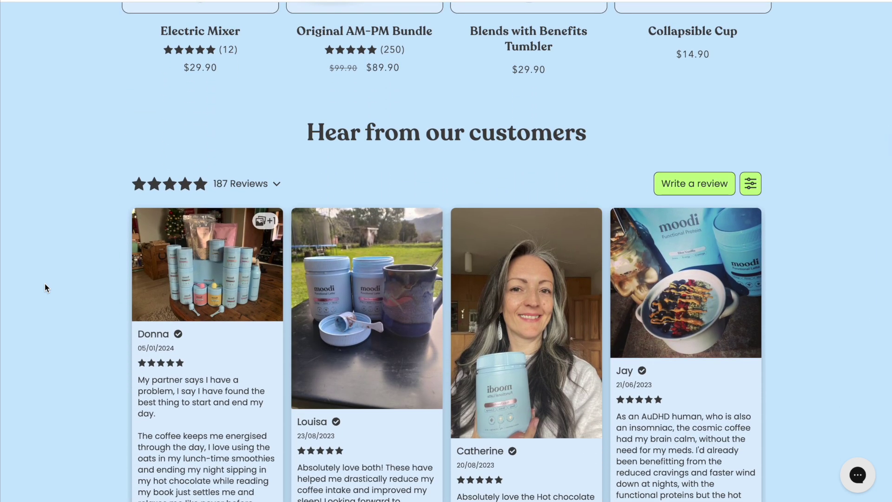
scroll(45, 284, "down", 2)
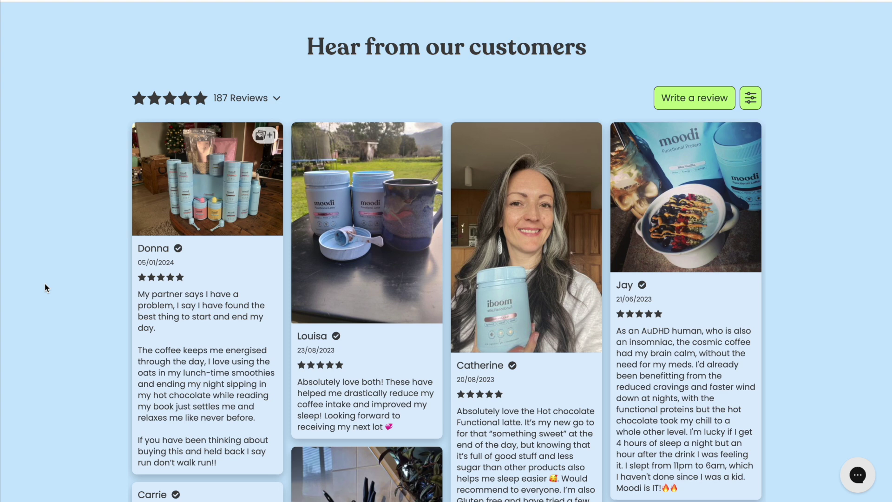
scroll(45, 283, "down", 1)
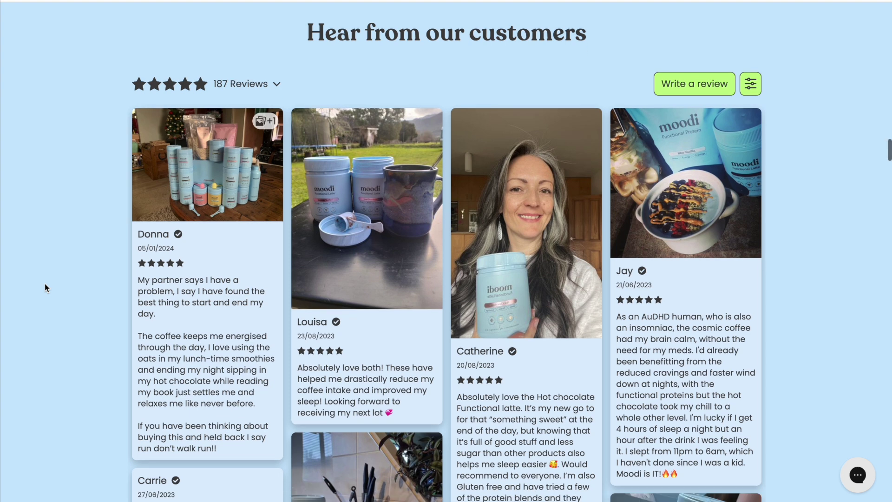
scroll(45, 283, "down", 1)
scroll(45, 283, "up", 1)
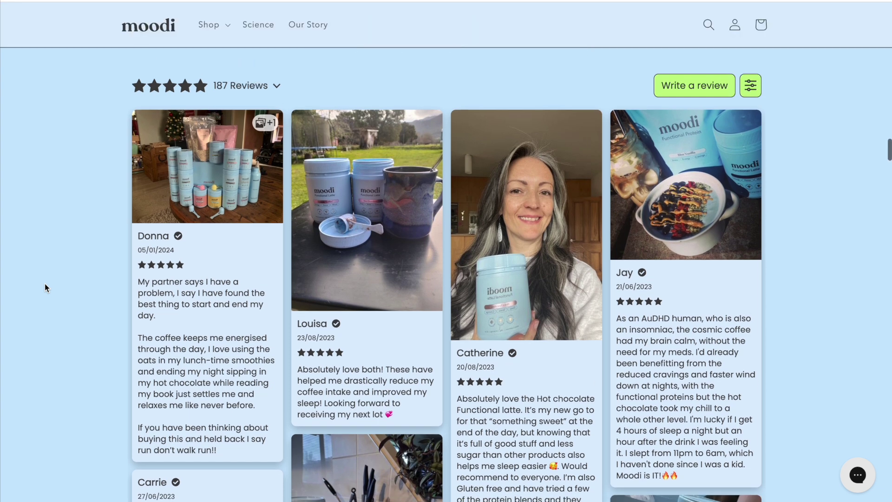
scroll(45, 284, "down", 1)
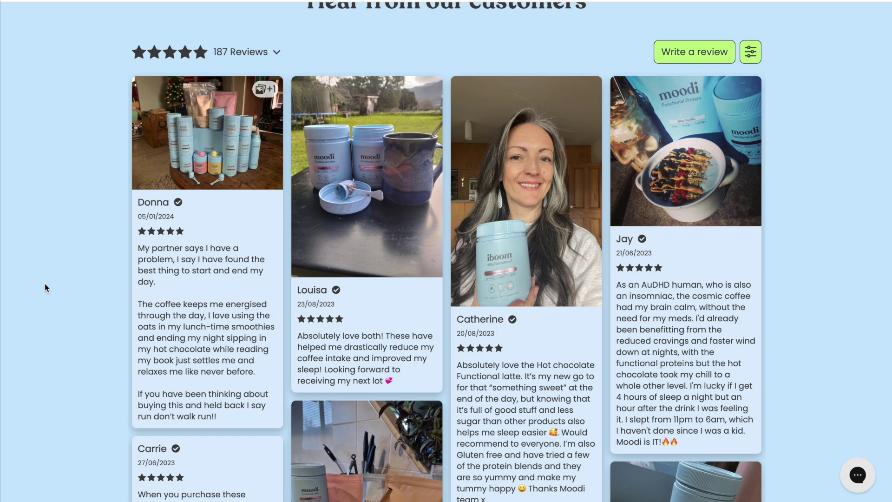
scroll(44, 284, "down", 1)
scroll(845, 345, "up", 1)
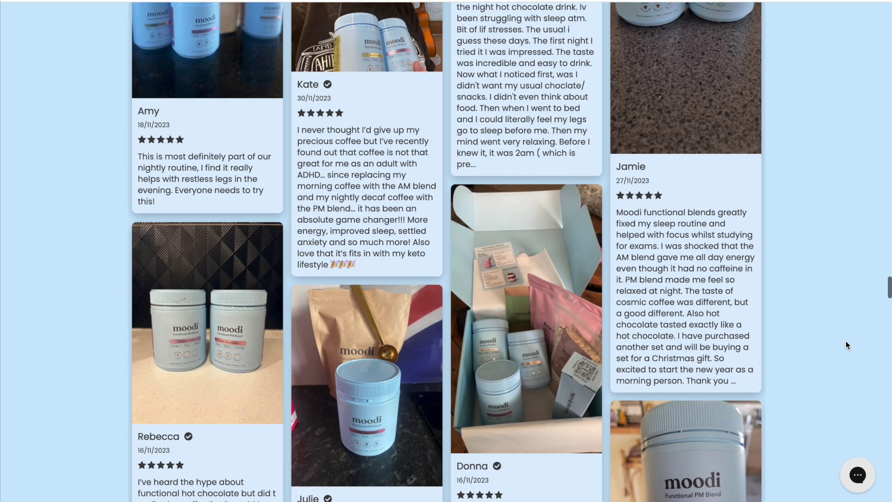
scroll(845, 344, "down", 3)
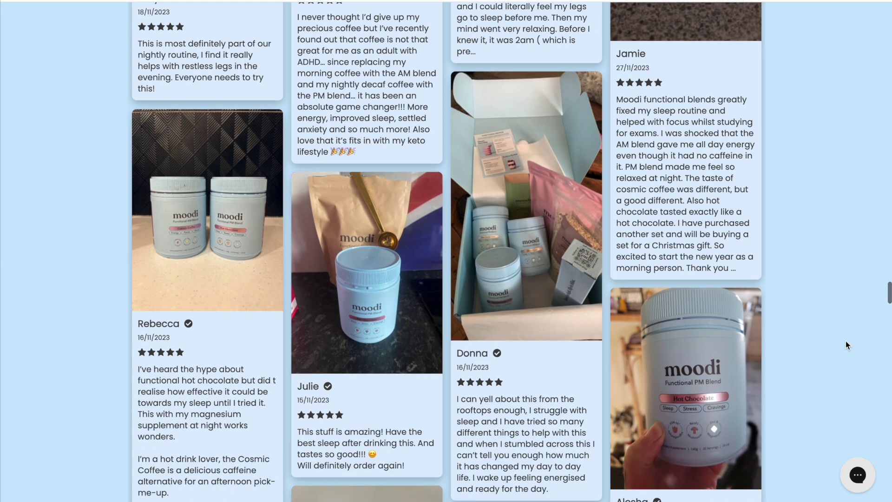
scroll(845, 342, "down", 2)
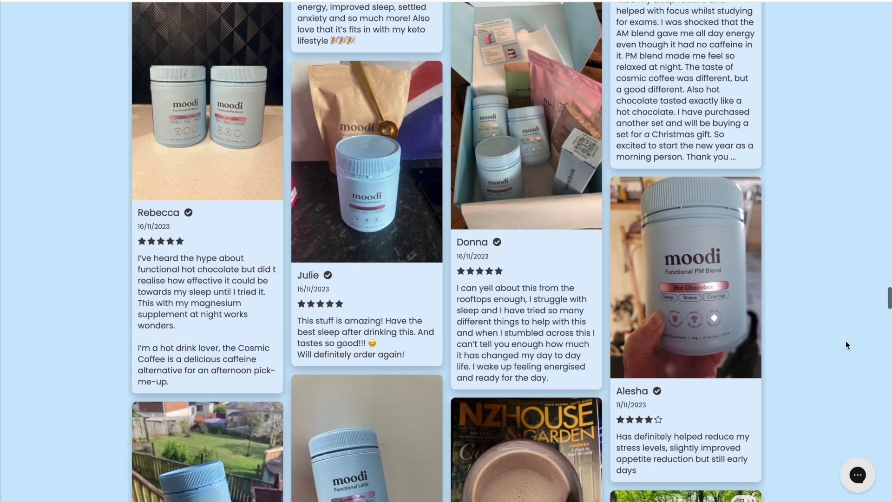
scroll(846, 344, "down", 5)
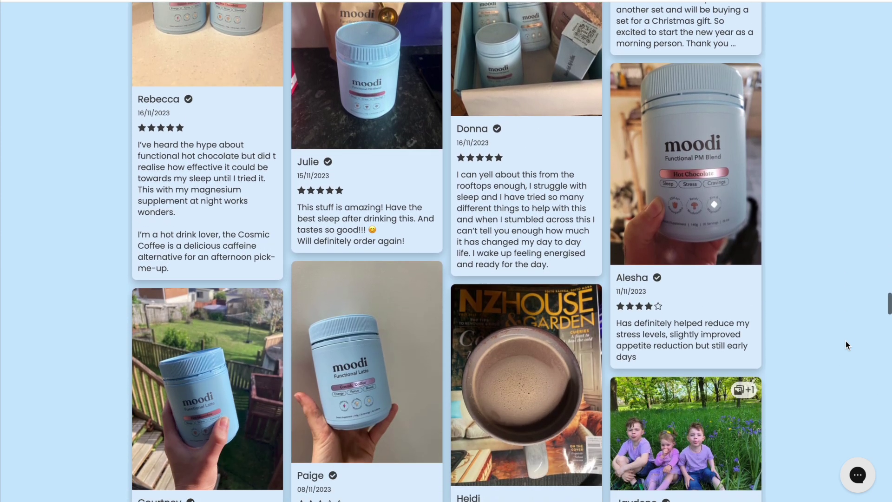
scroll(845, 345, "down", 1)
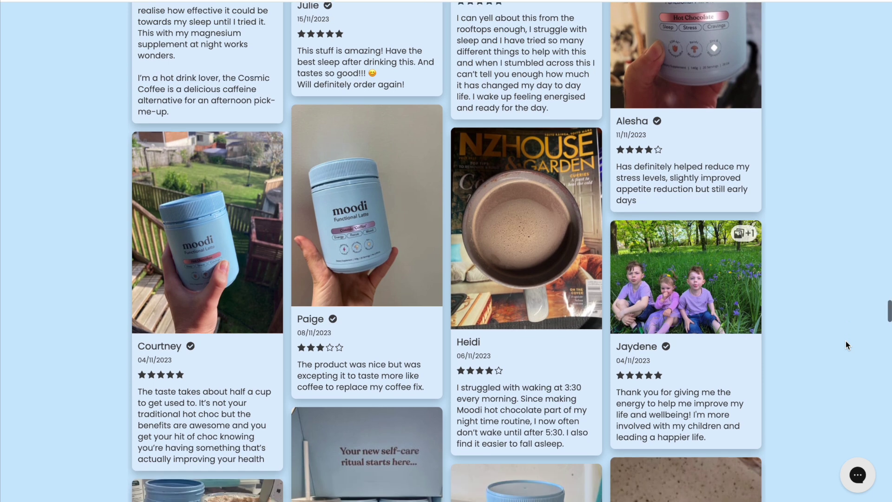
scroll(845, 344, "down", 1)
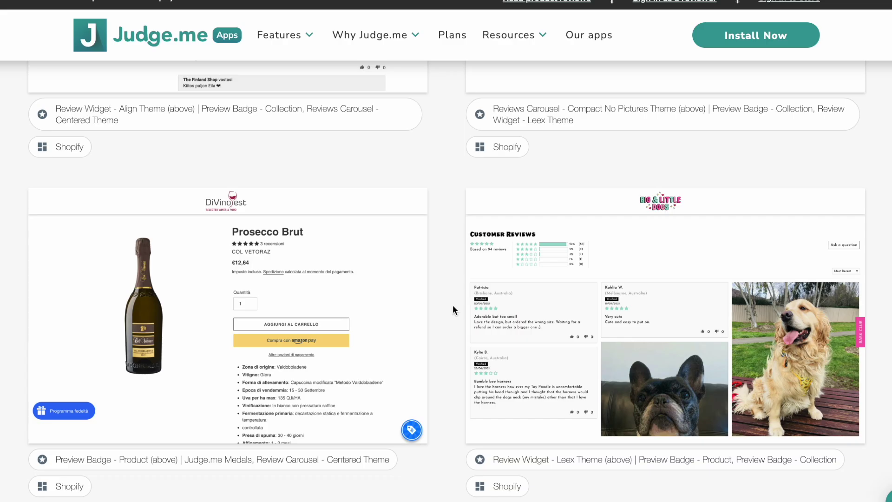
- Scroll the Judge.me showcase and open the enlarged PREVIEW of the OMB store example
scroll(453, 305, "down", 8)
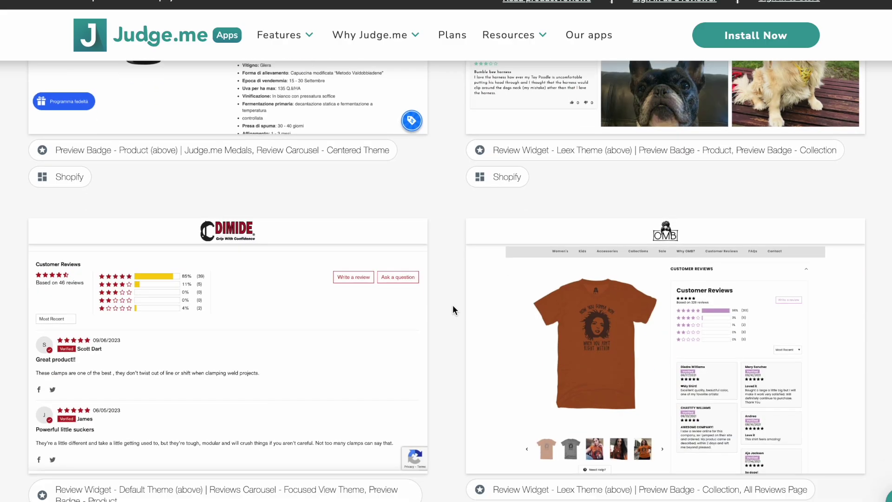
scroll(452, 304, "down", 1)
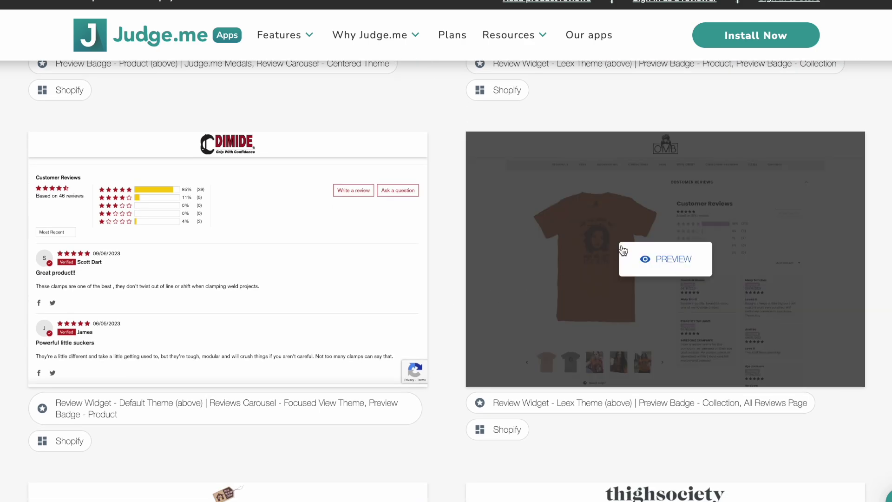
left_click(650, 254)
scroll(692, 214, "down", 1)
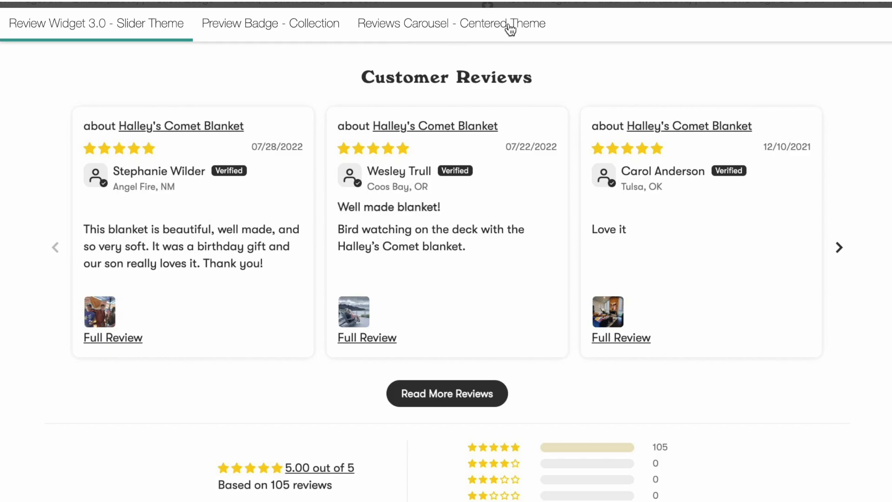
- Show the 'Reviews Carousel - Centered Theme' example and scroll through it
left_click(509, 29)
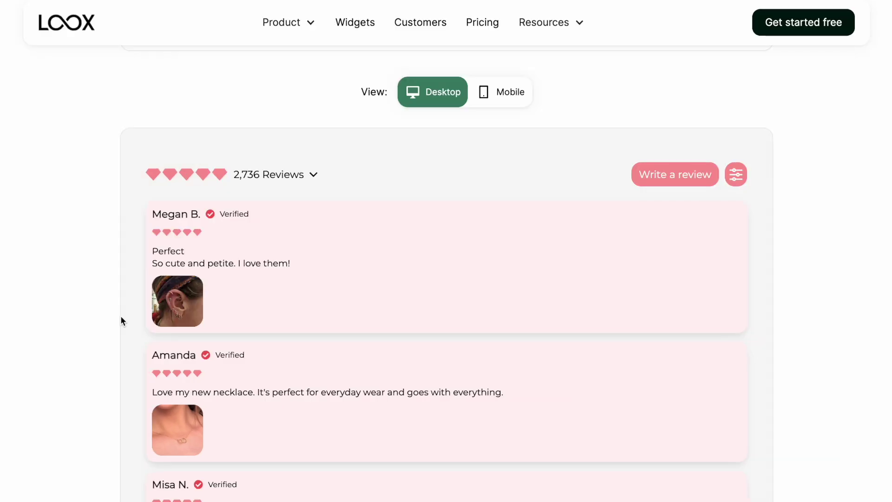
scroll(121, 317, "down", 2)
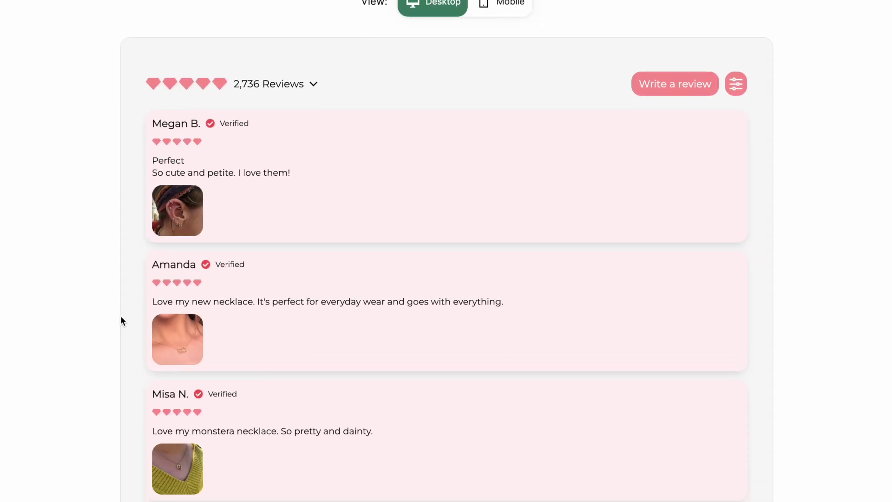
scroll(120, 316, "down", 6)
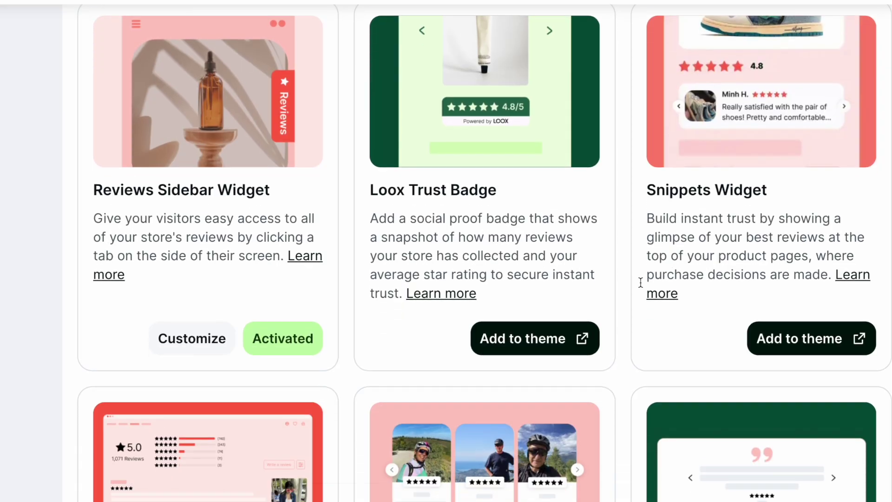
scroll(641, 282, "down", 6)
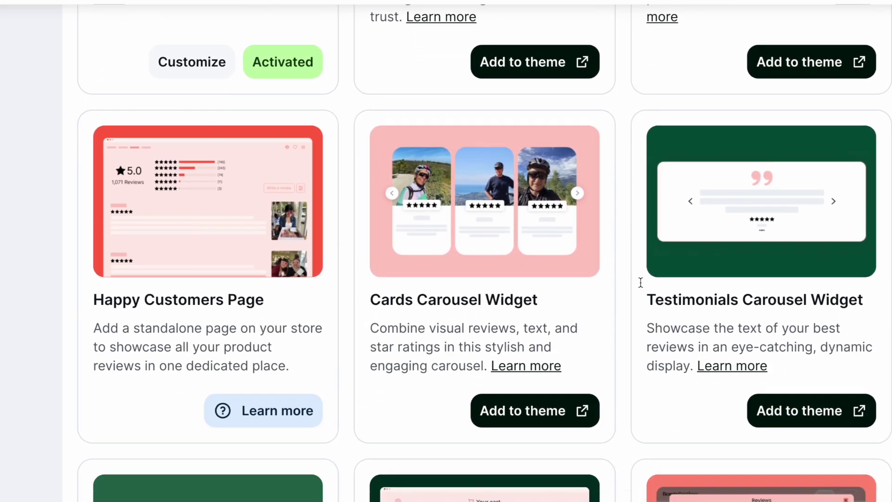
scroll(640, 282, "down", 2)
scroll(640, 282, "down", 5)
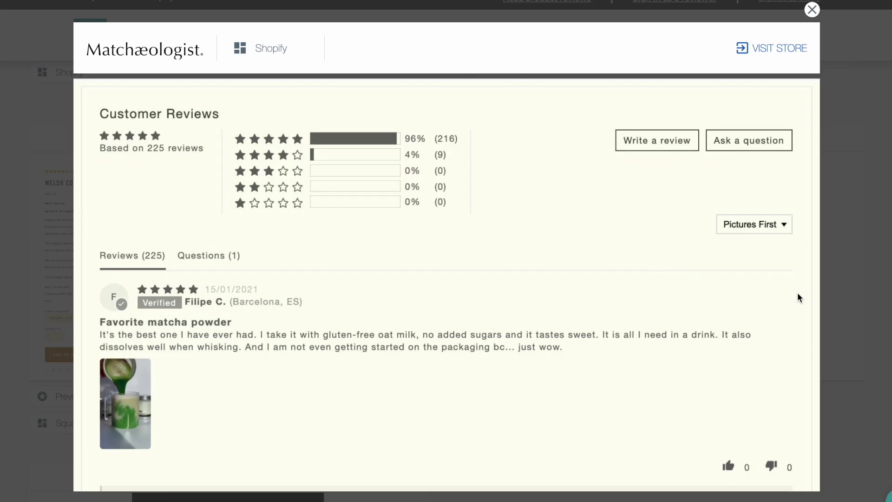
scroll(798, 297, "down", 5)
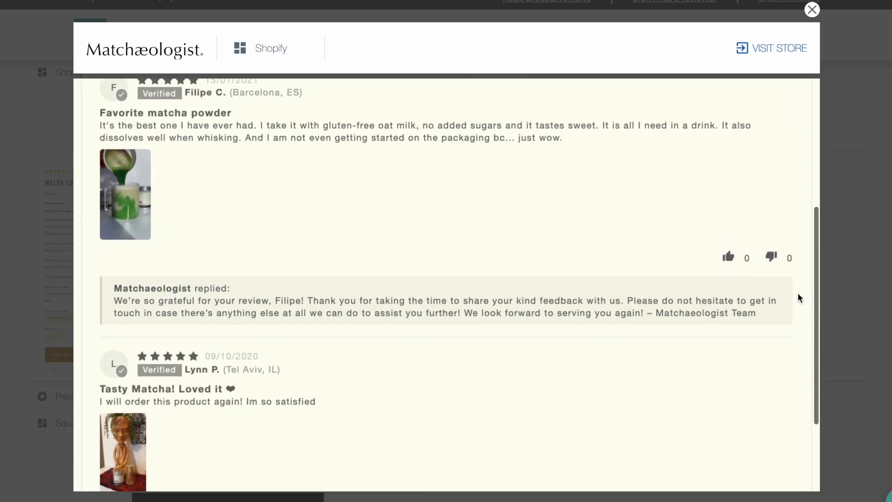
scroll(798, 297, "down", 3)
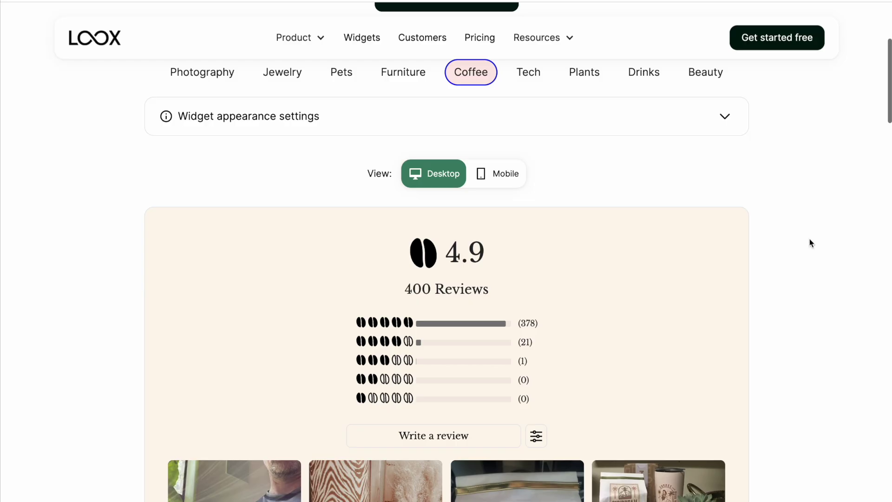
scroll(810, 241, "down", 6)
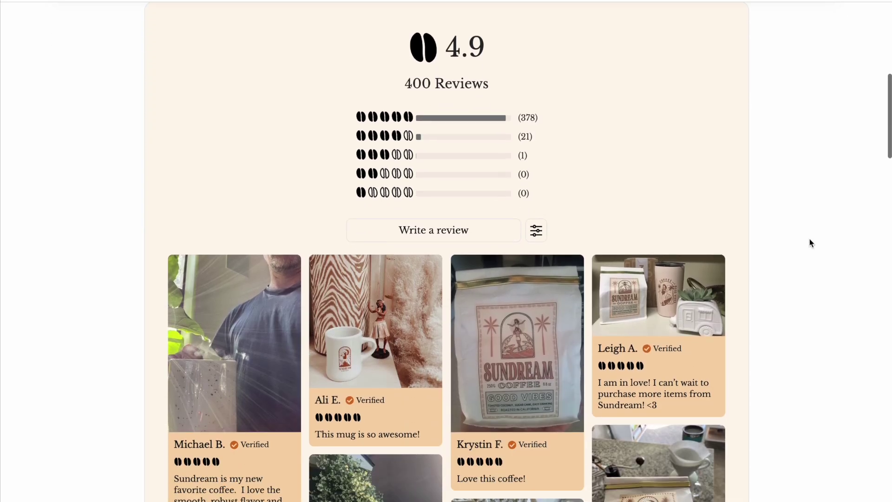
scroll(810, 242, "down", 4)
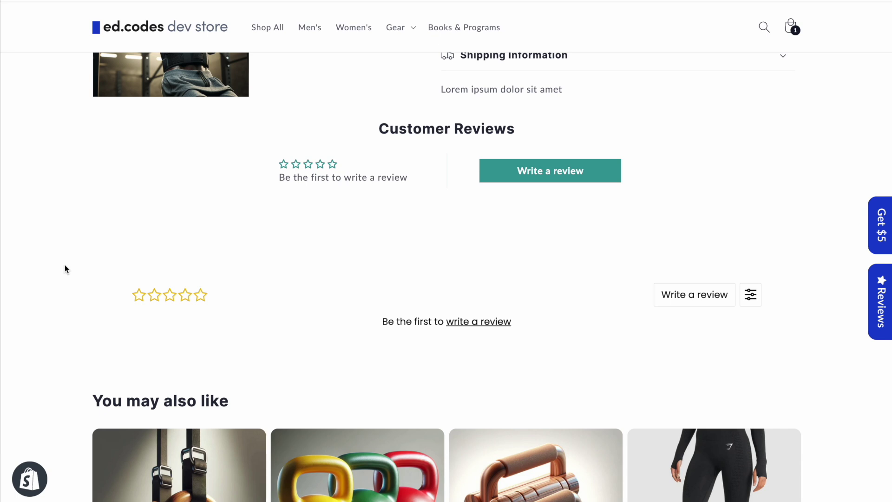
scroll(65, 268, "up", 9)
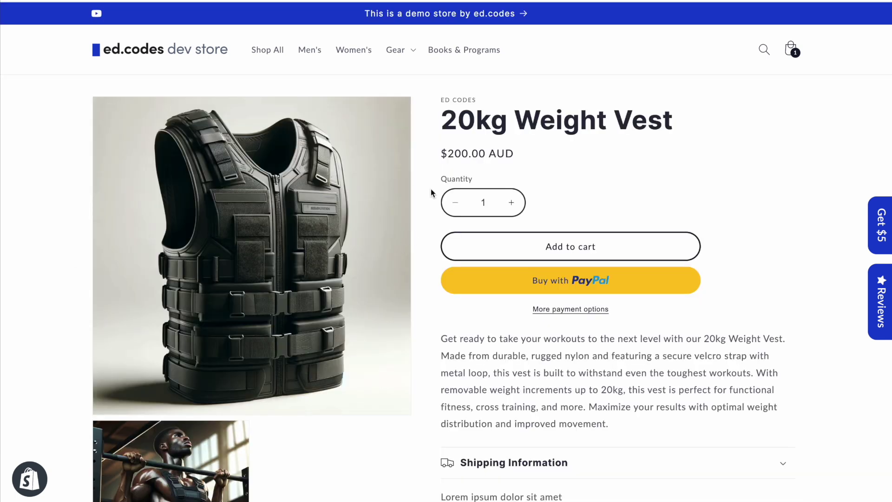
scroll(431, 188, "down", 9)
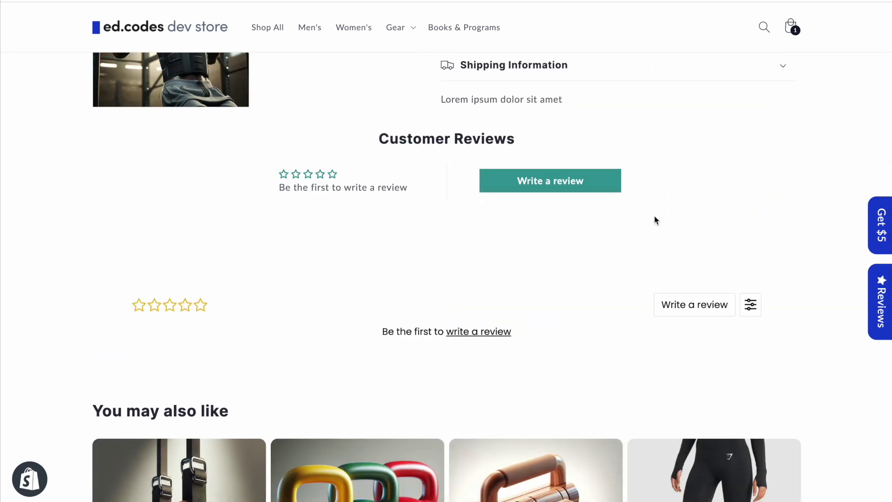
scroll(325, 239, "down", 1)
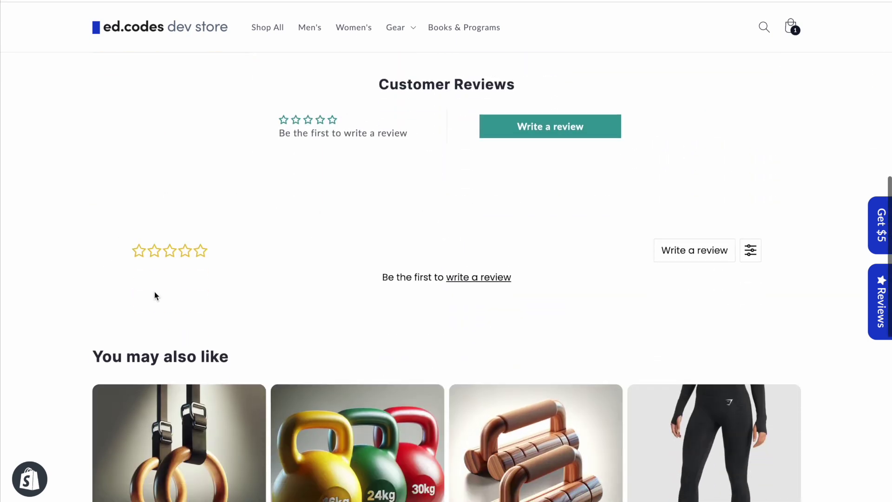
scroll(298, 218, "up", 1)
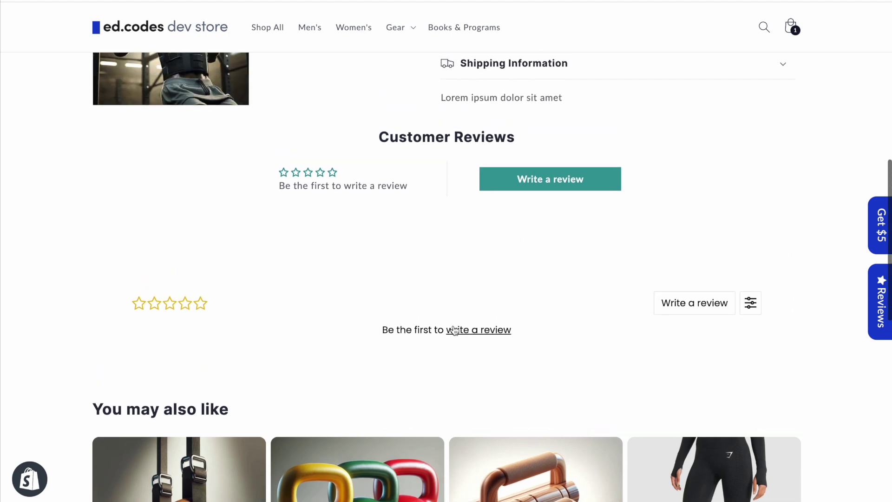
- Start a Loox review for the weight vest, rate it five stars, and highlight the 15% photo discount offer
left_click(486, 334)
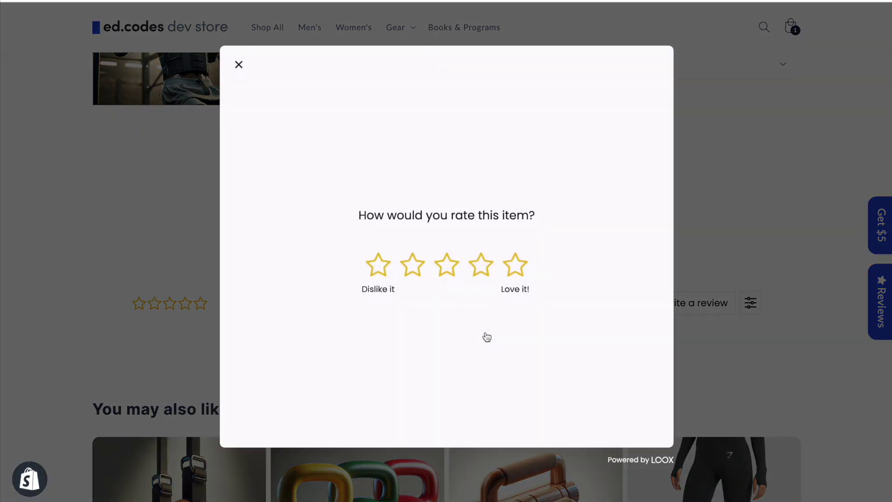
left_click(514, 265)
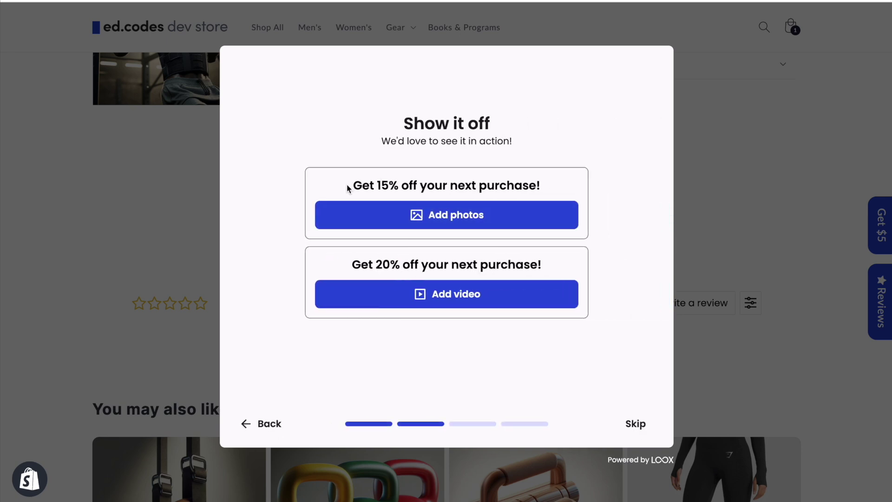
left_click_drag(354, 183, 570, 189)
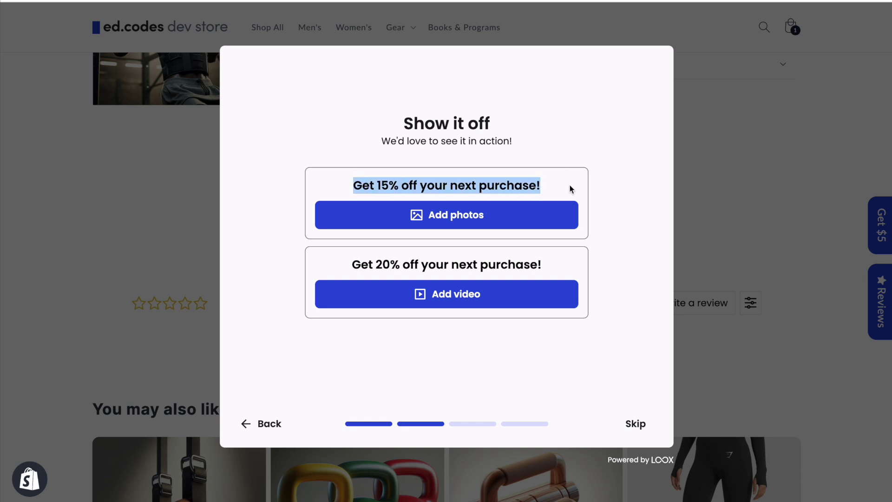
left_click(619, 168)
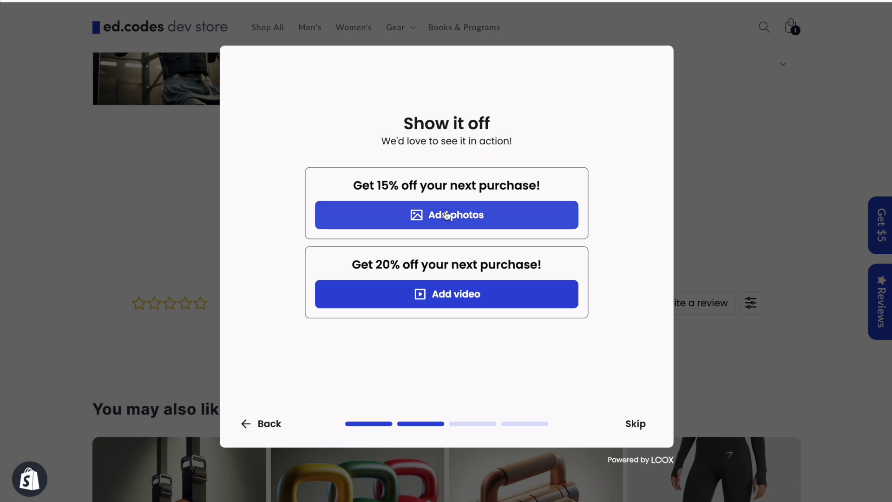
left_click_drag(355, 183, 522, 183)
left_click(521, 183)
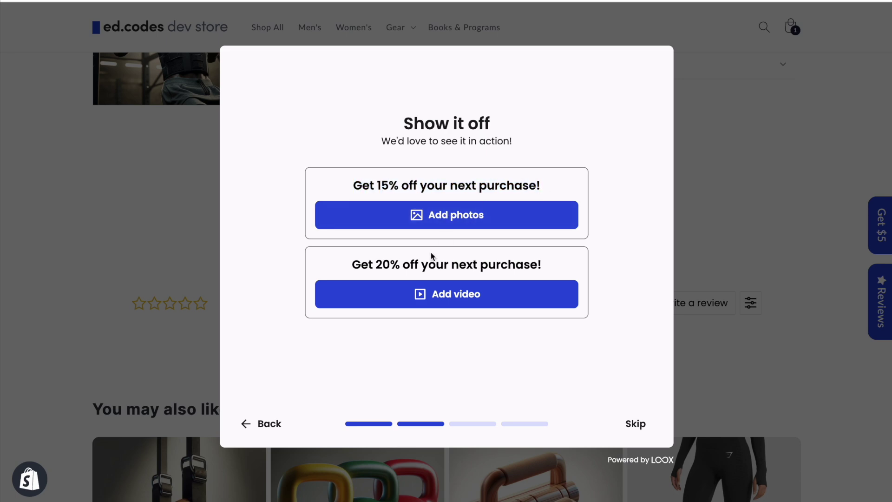
- Attach the gym photo to the review and paste sample text into the experience box
left_click(454, 218)
scroll(404, 237, "down", 2)
scroll(404, 237, "down", 3)
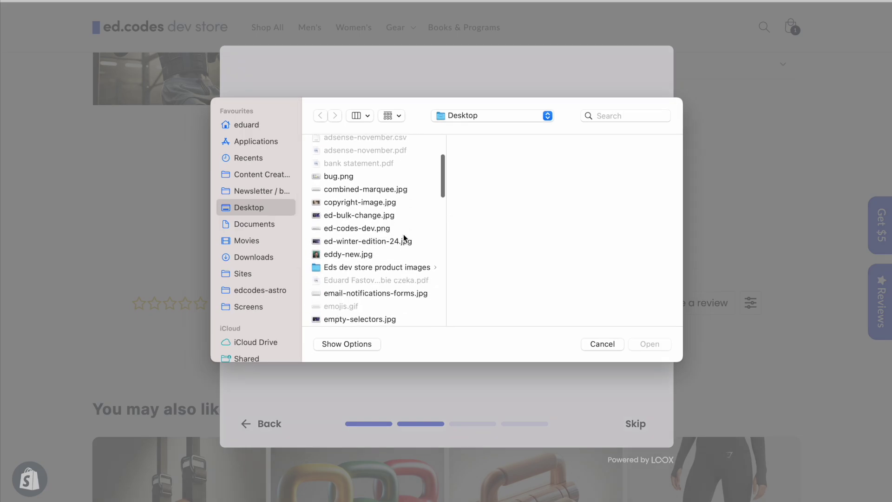
double_click(404, 237)
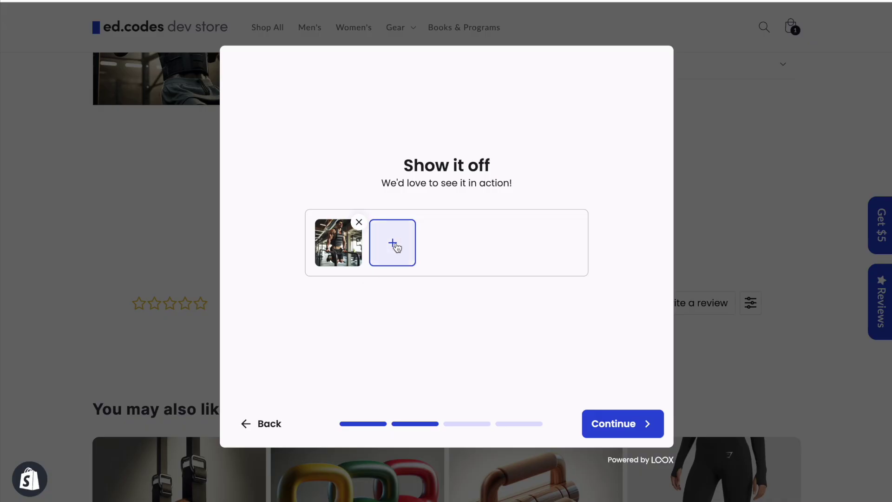
left_click(619, 426)
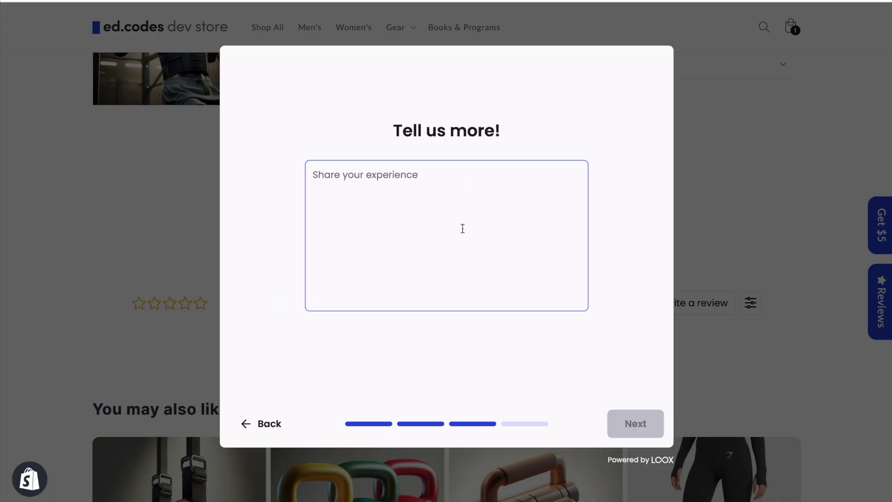
type("Sample review body. Assumenda omnis voluptate accusantium sit fugit error. Assumenda eius nam sit accusantium earum. Dolorum tempore et qui debitis qui. Alias id quia est tempora consectetur reiciendis repellat. Nam commodi ut delectus est ab. Dolores modi est. Sapiente et saepe sequi voluptas eaque. Et tempore ad et sit ab accusantium. Debitis optio minus architecto. Et corporis dicta. Cupiditate nemo omnis consequuntur sed temporibus.")
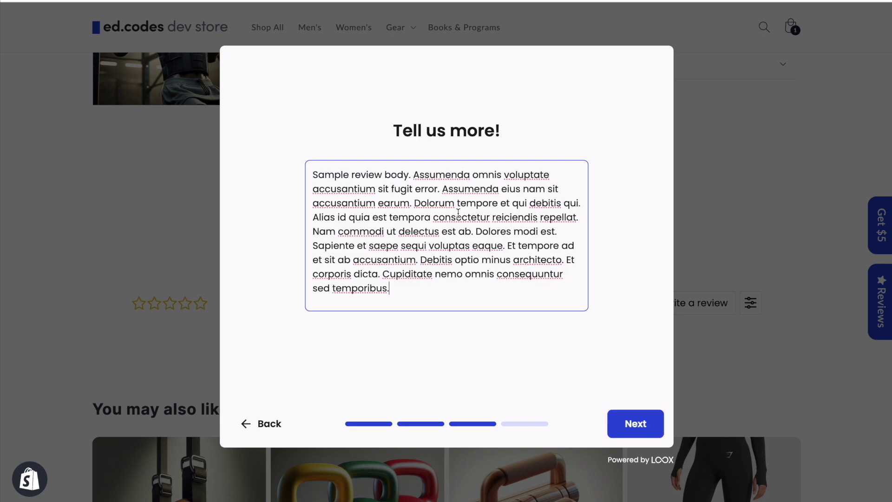
- Fill in the reviewer's first name and email address
left_click(635, 423)
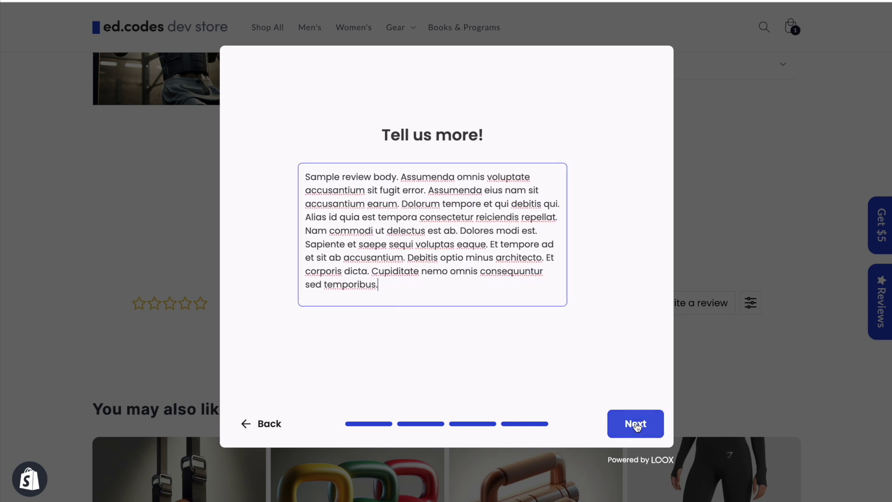
left_click(401, 190)
type("Ed")
key("Tab")
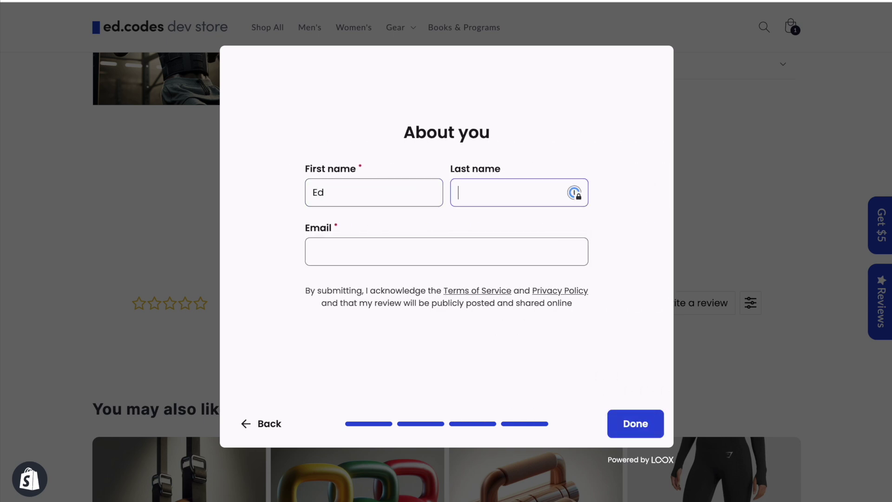
left_click(328, 261)
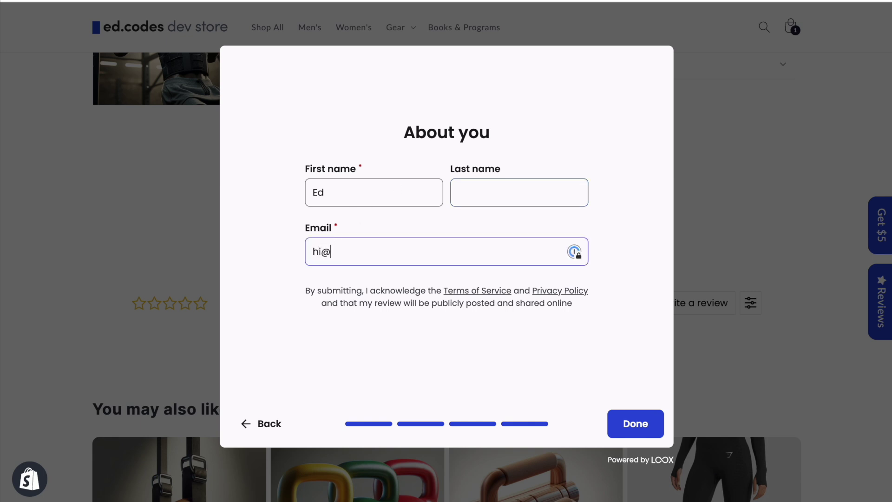
- Submit the Loox review, copy the discount code, and return to the product page showing 1 review
left_click(630, 423)
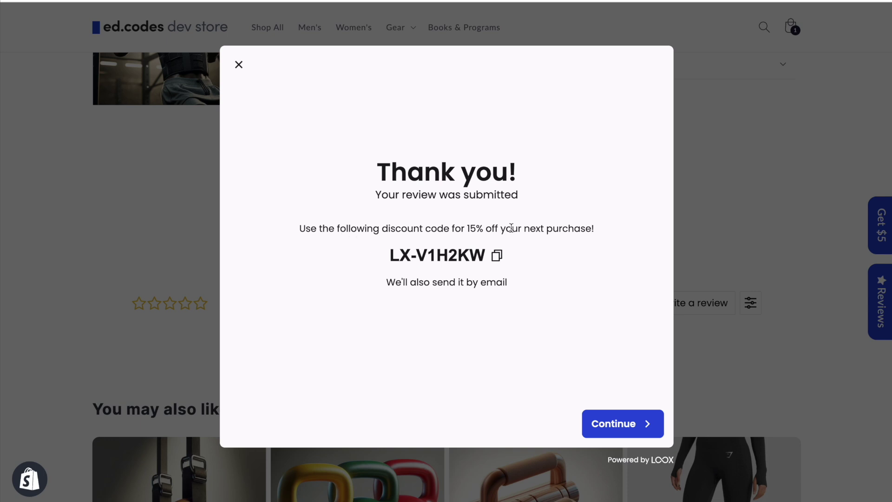
left_click(499, 257)
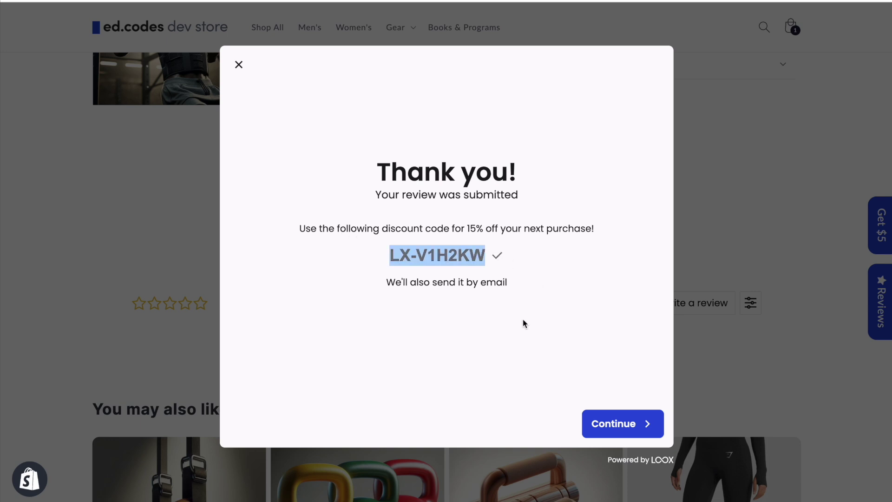
left_click_drag(385, 282, 521, 284)
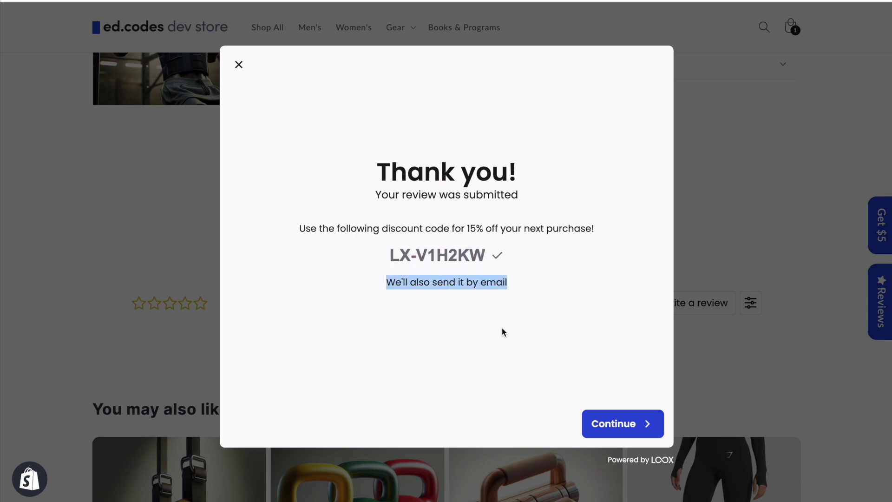
left_click(634, 424)
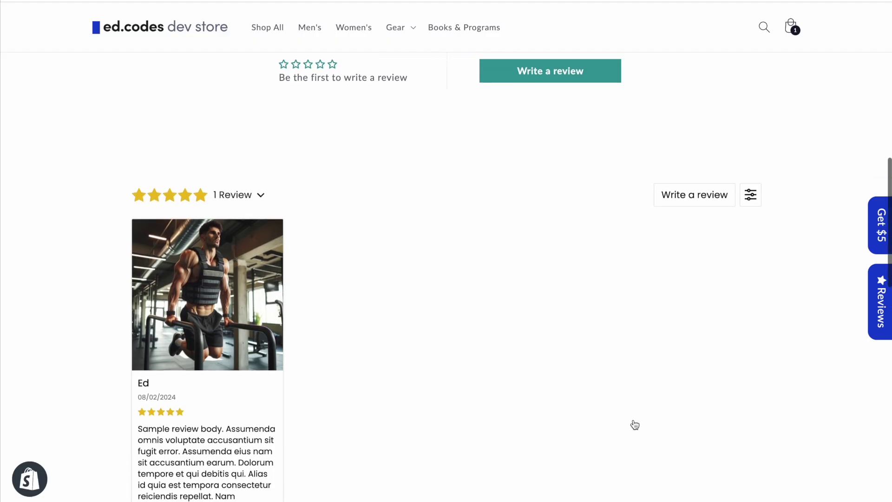
scroll(634, 424, "down", 3)
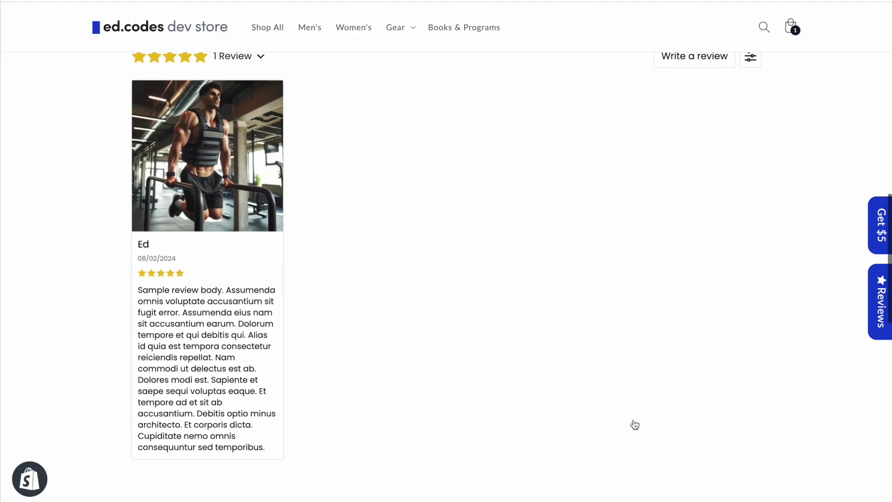
scroll(635, 422, "up", 7)
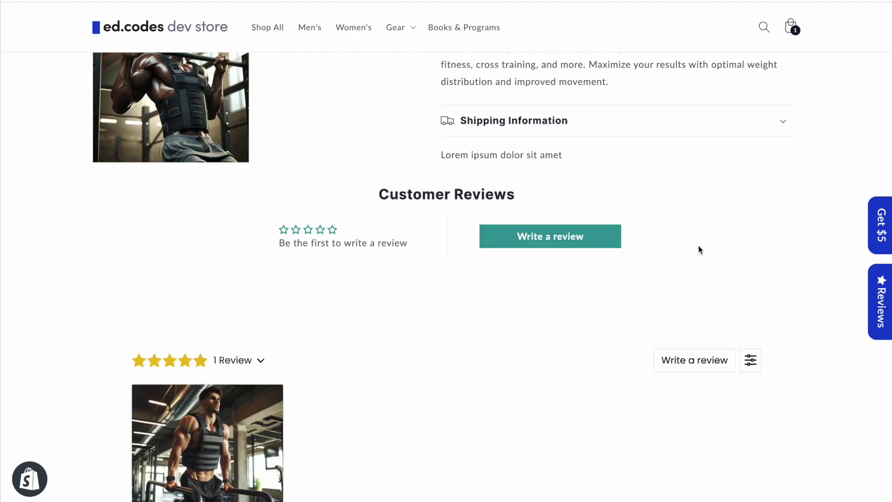
- Open the Judge.me review form, enter a short review title, and paste the sample review text
left_click(571, 232)
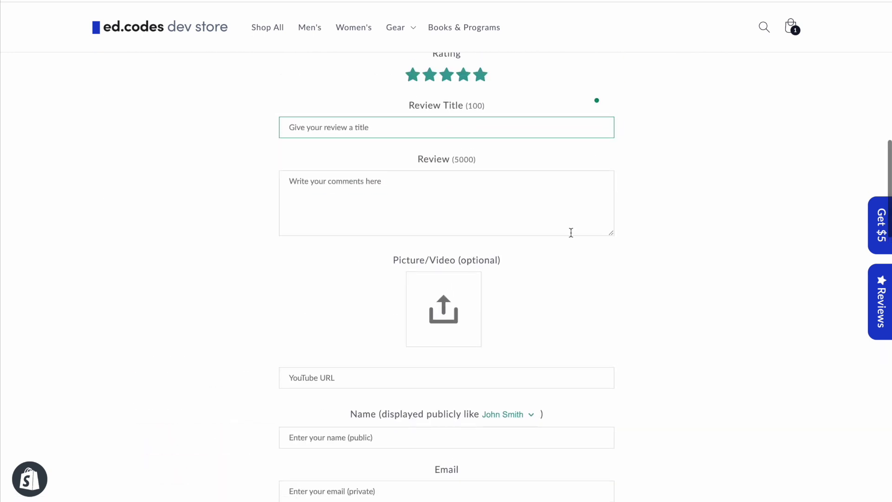
scroll(571, 233, "up", 4)
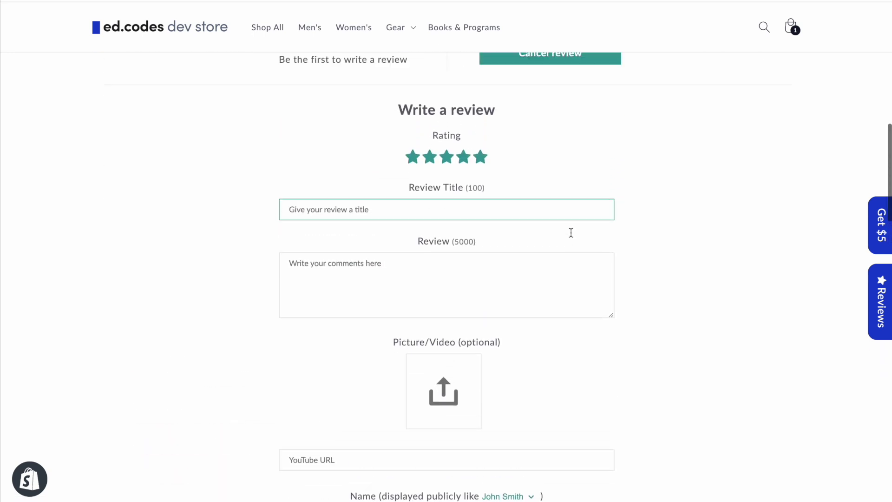
scroll(571, 232, "down", 3)
scroll(571, 232, "down", 2)
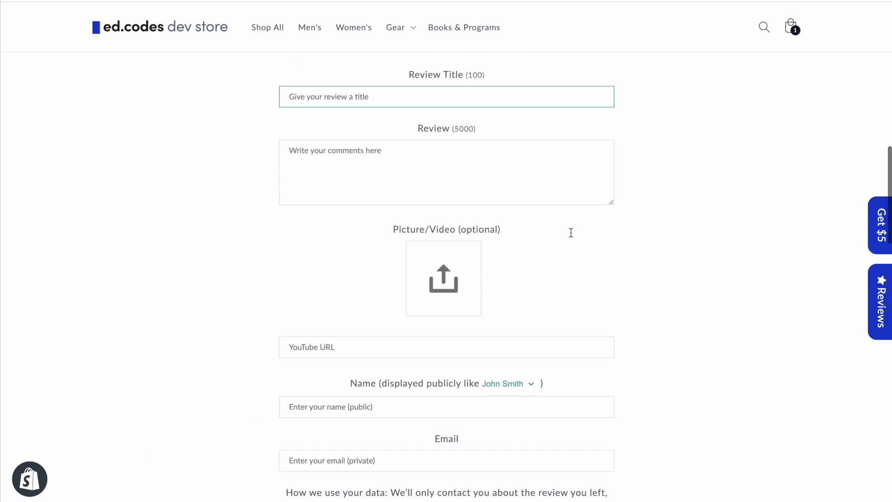
scroll(570, 233, "down", 3)
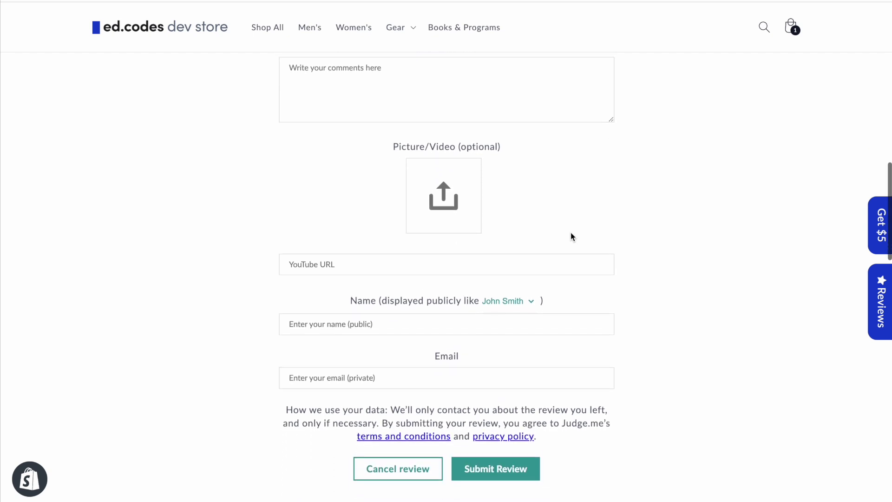
scroll(570, 232, "up", 5)
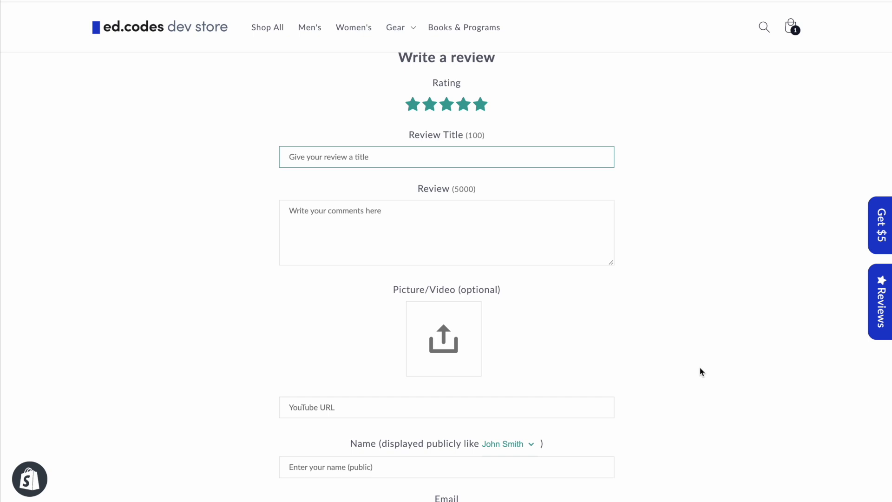
scroll(700, 371, "up", 1)
scroll(636, 311, "down", 3)
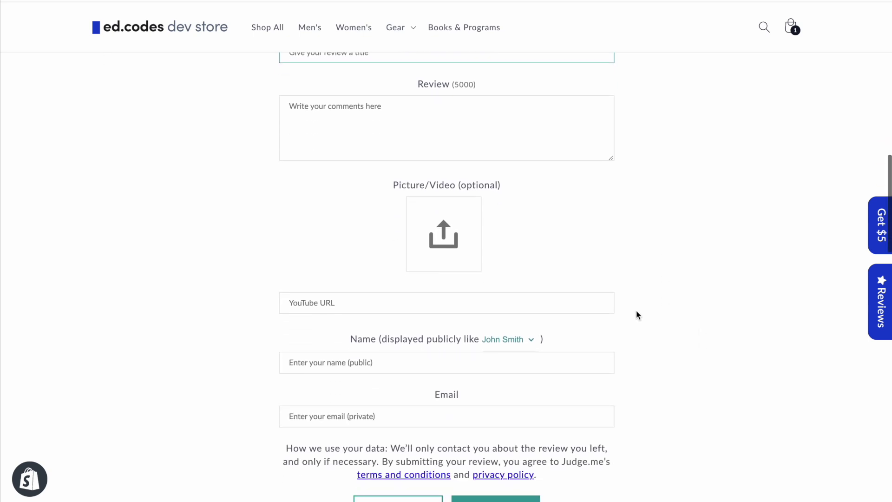
scroll(550, 257, "down", 3)
type("Ed")
left_click(362, 270)
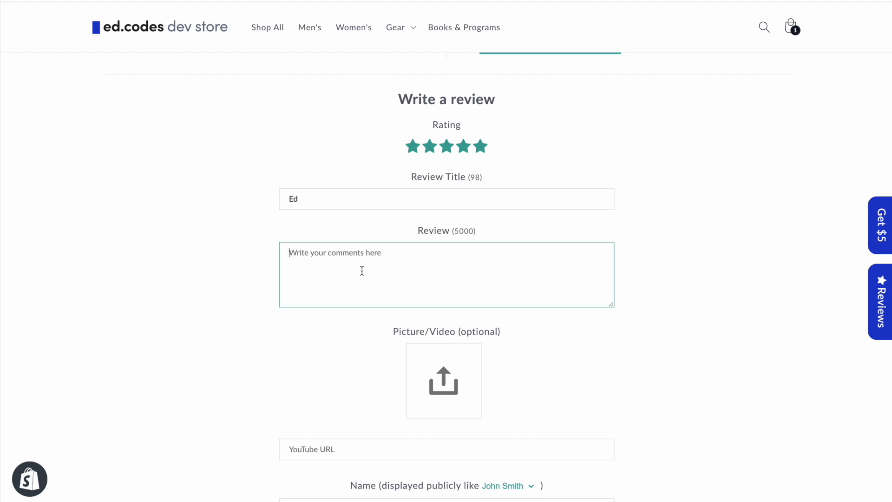
key("super+v")
- Drag the gym vest photo into Picture/Video, fill in the reviewer's name and email, and submit
scroll(238, 284, "down", 3)
key("super+Tab")
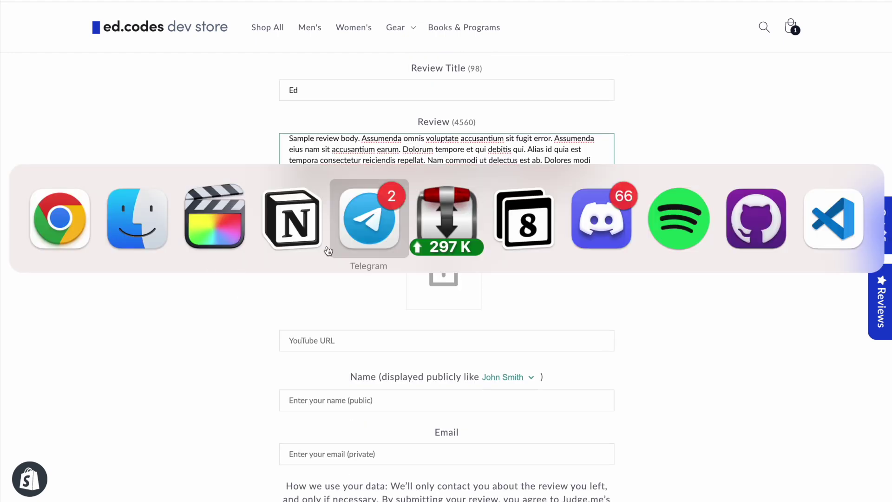
left_click_drag(472, 249, 445, 266)
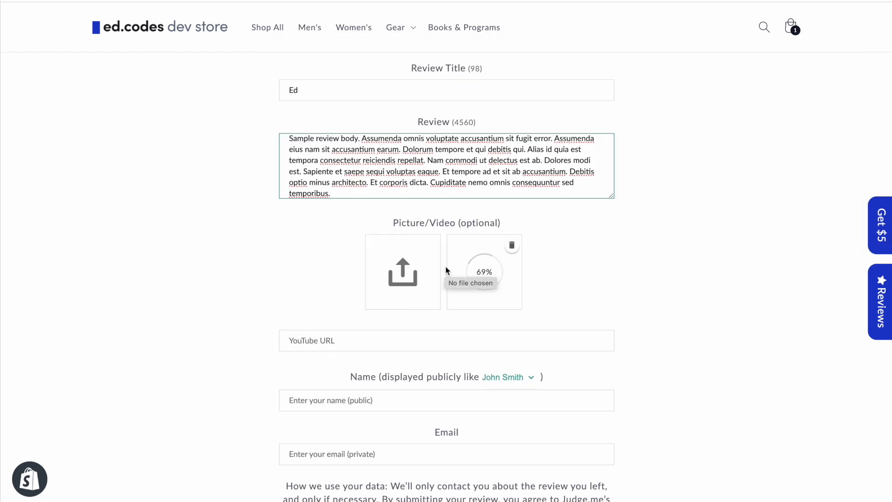
scroll(679, 285, "down", 3)
left_click(325, 284)
type("Ed")
key("Tab")
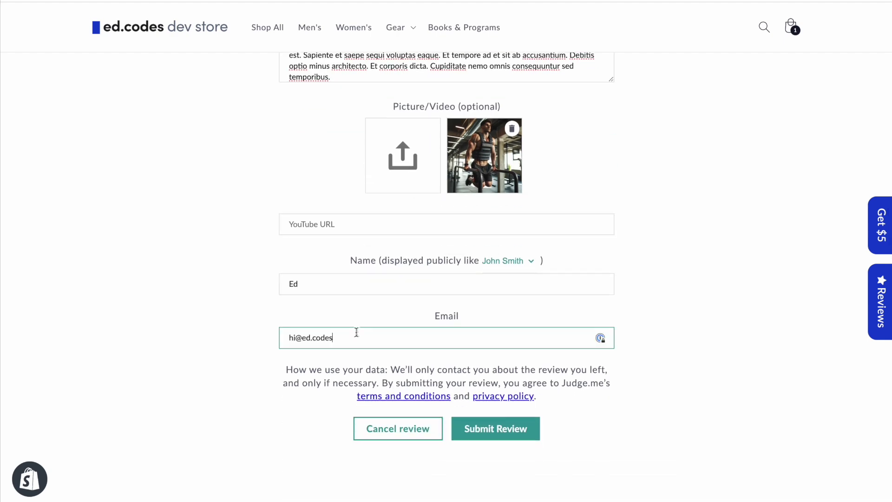
scroll(259, 343, "down", 1)
left_click(522, 398)
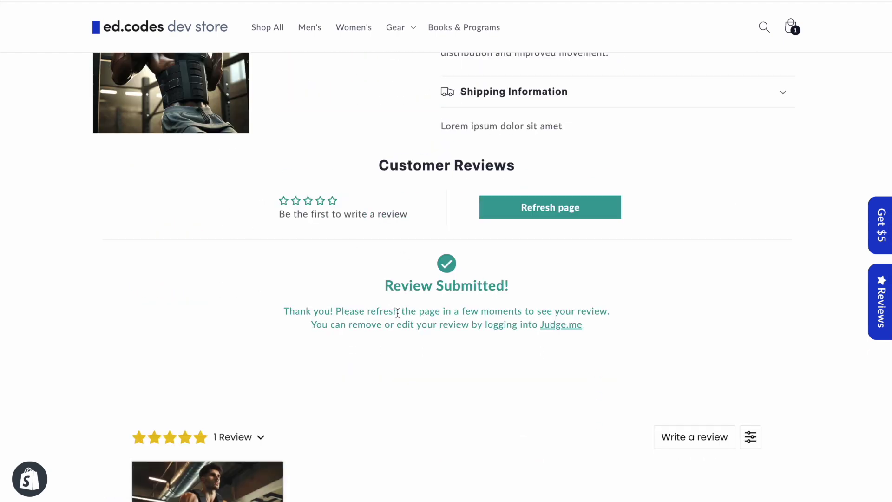
- Reload the product page to show the newly submitted Judge.me review
left_click_drag(379, 312, 584, 313)
left_click(481, 327)
key("super+r")
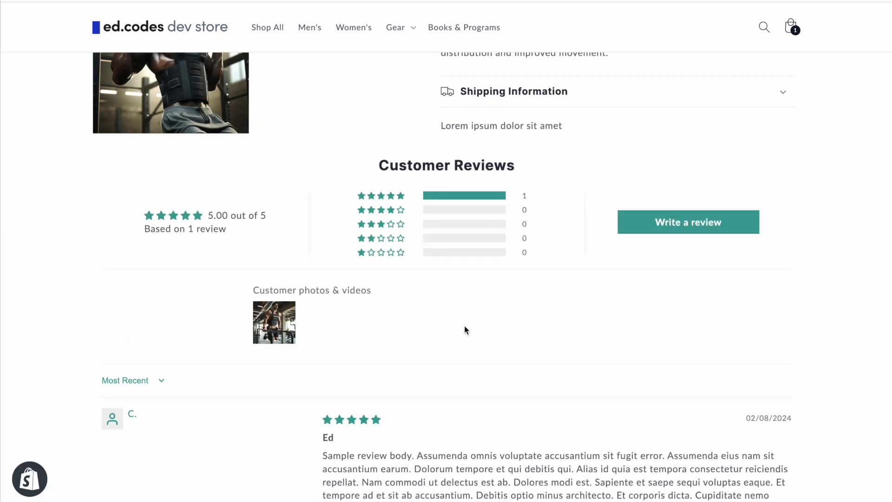
scroll(65, 294, "down", 1)
scroll(65, 290, "down", 3)
- Start another Loox review with five stars, skip photos, and close it unfinished
left_click(701, 151)
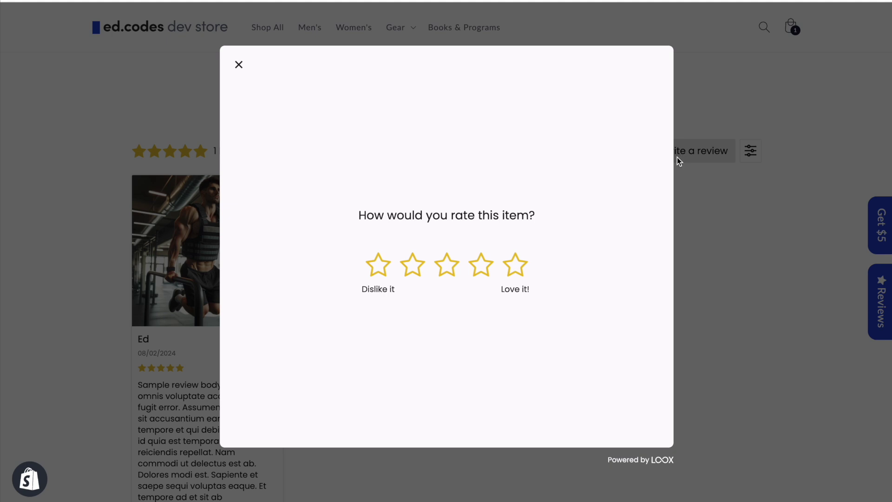
left_click(515, 265)
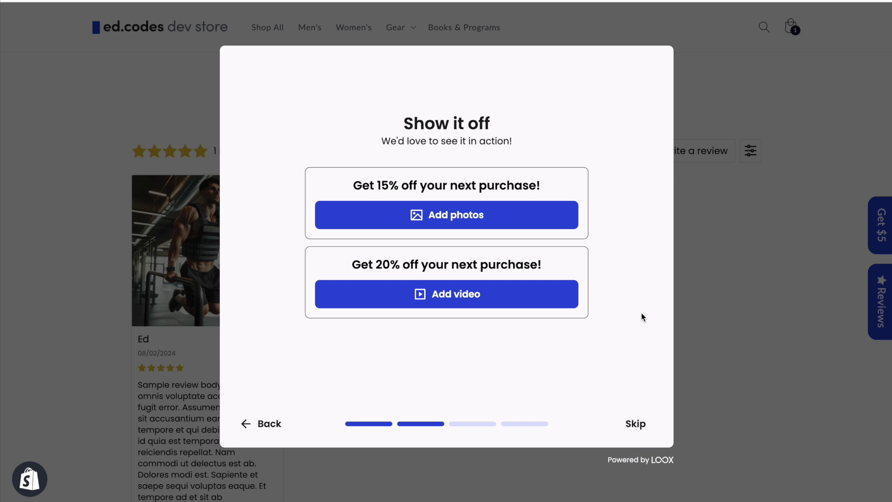
left_click(644, 425)
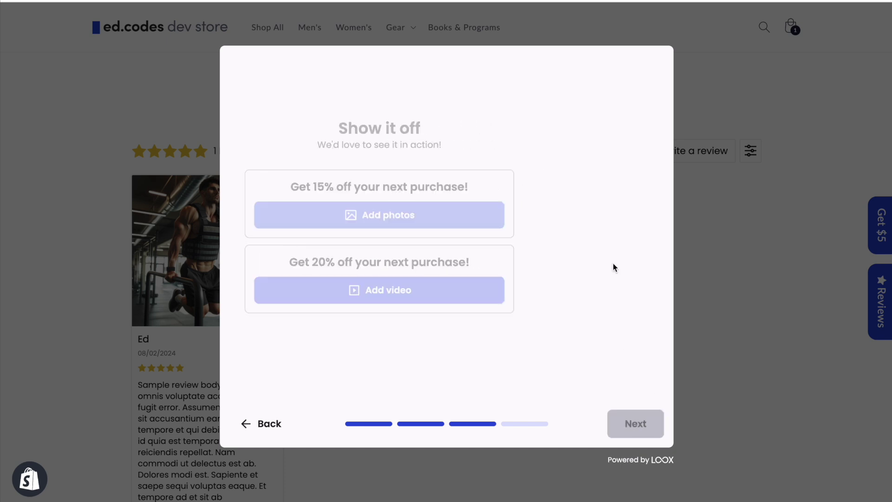
left_click(681, 411)
- Reopen the Judge.me review form and scroll through its fields down to Submit Review
scroll(583, 228, "up", 1)
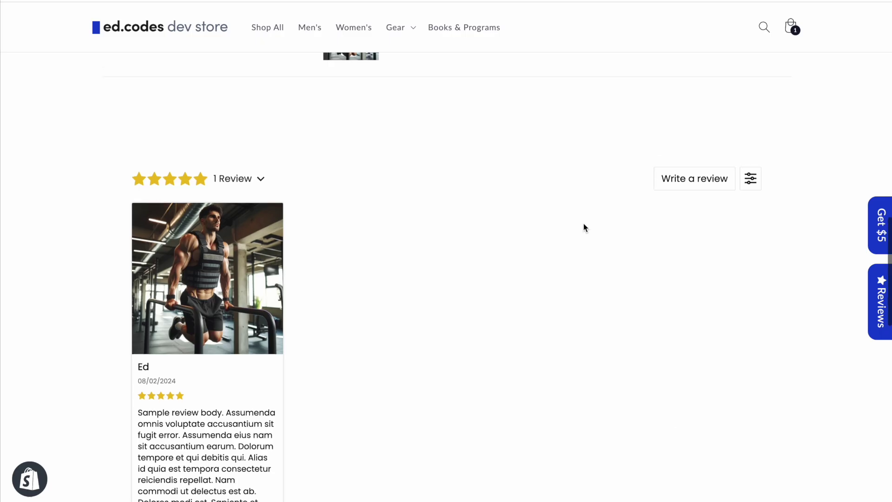
scroll(730, 235, "up", 8)
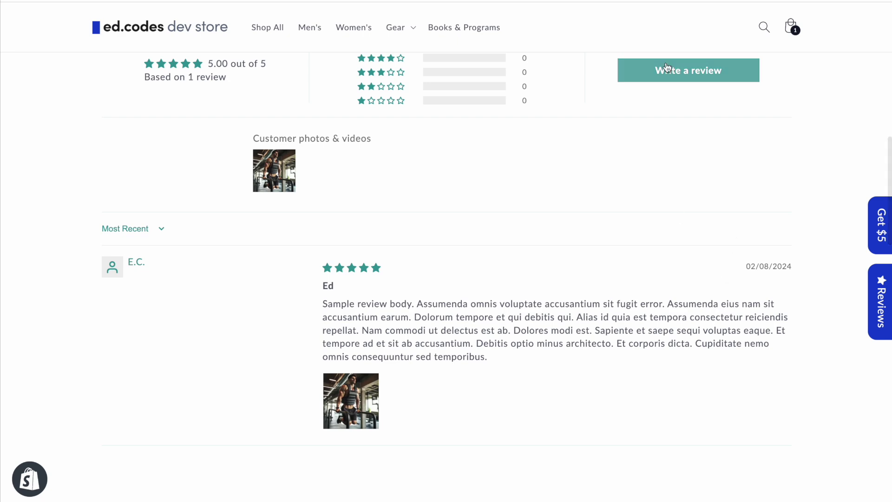
left_click(686, 69)
scroll(570, 200, "down", 5)
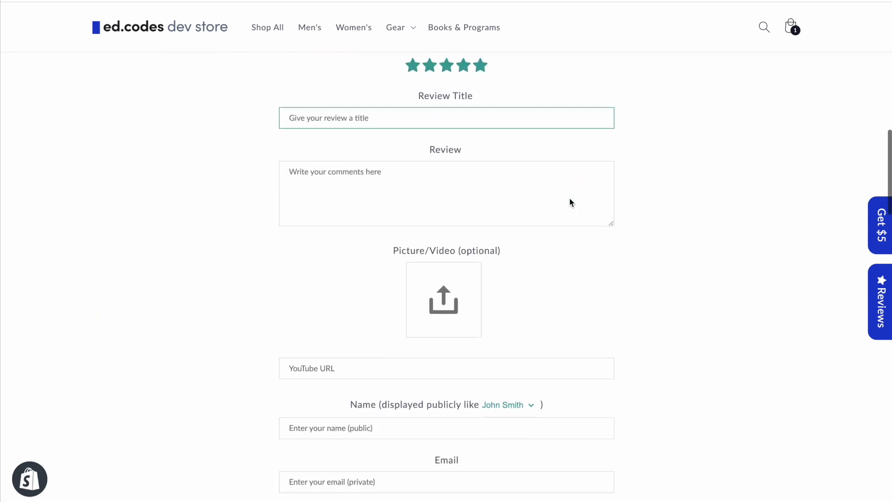
scroll(571, 202, "down", 1)
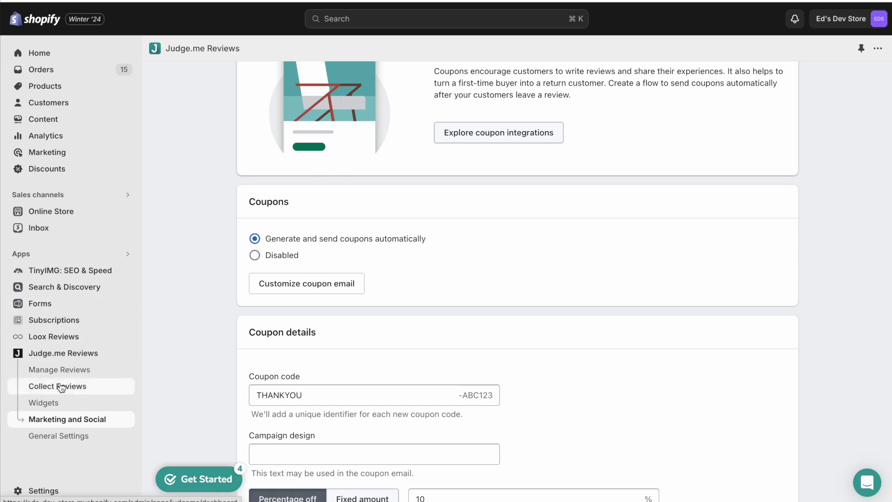
- In Judge.me's Collect Reviews, check Automatic Requests and Emails, then open the active email template for editing
left_click(57, 386)
left_click(483, 169)
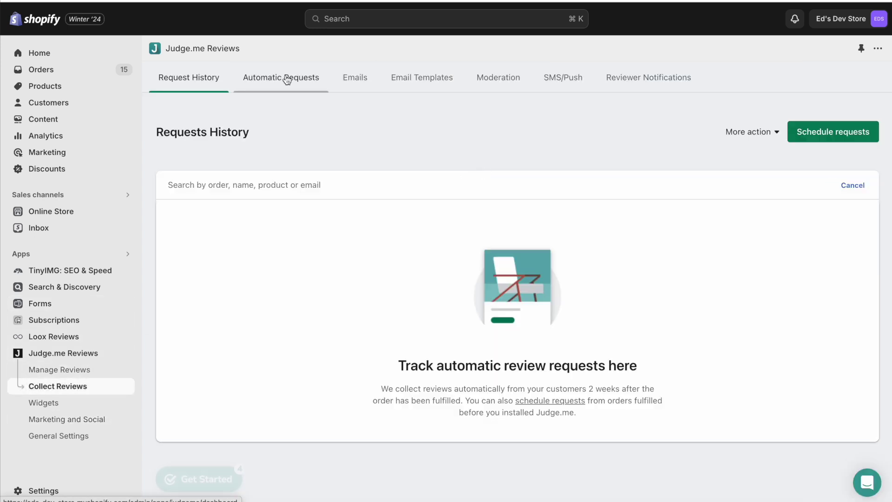
left_click(286, 78)
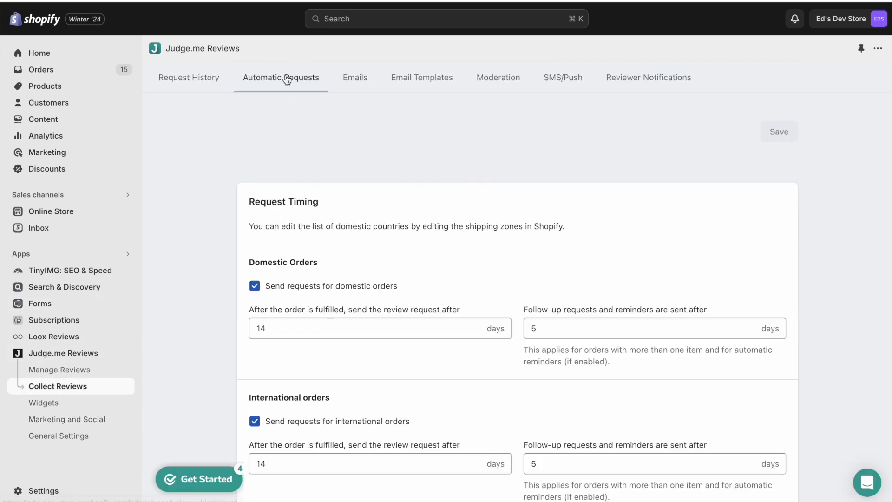
left_click(355, 79)
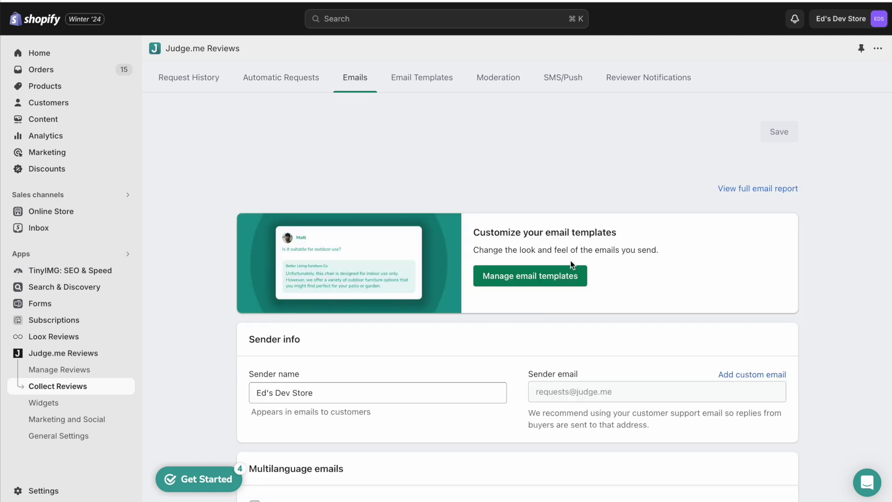
left_click(531, 277)
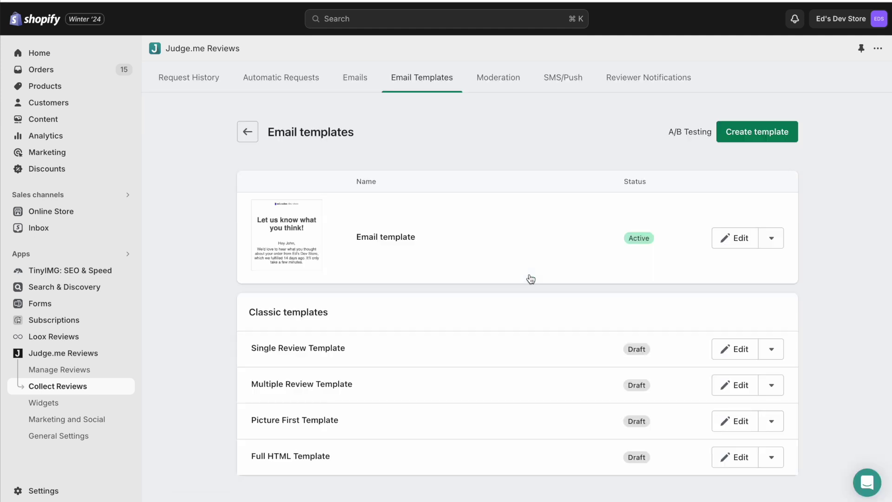
left_click(718, 240)
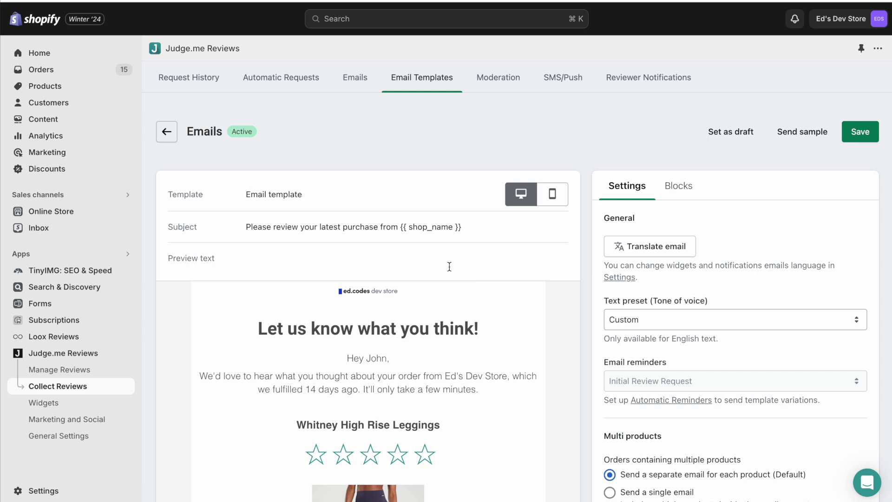
- Set Coupons to 'Generate and send coupons automatically'
scroll(442, 410, "down", 2)
scroll(442, 410, "down", 7)
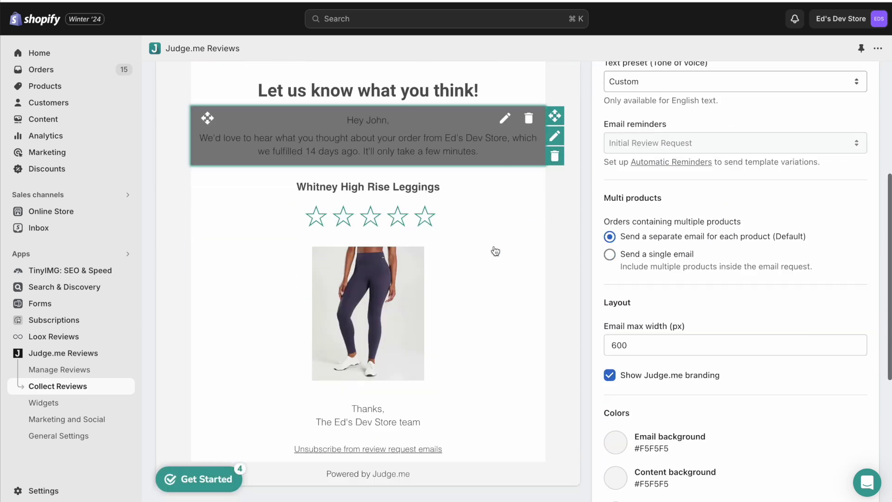
scroll(495, 250, "up", 9)
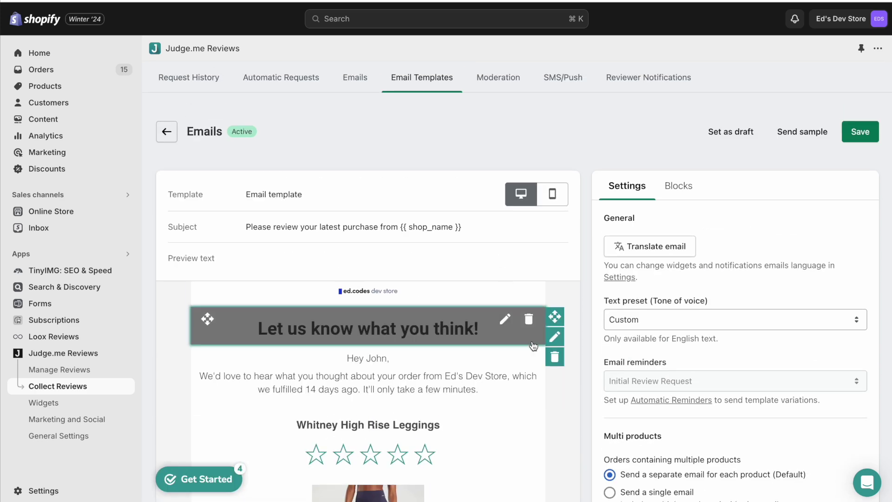
scroll(533, 351, "down", 2)
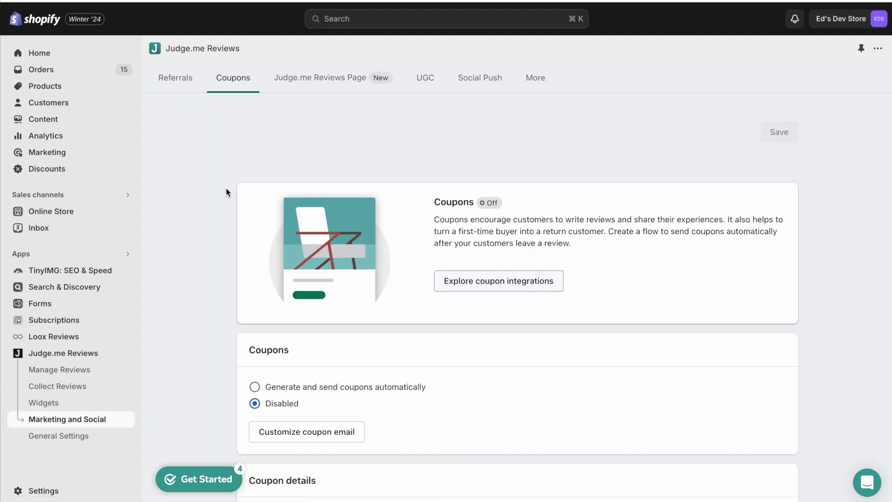
scroll(226, 193, "down", 1)
left_click(255, 337)
scroll(257, 342, "down", 3)
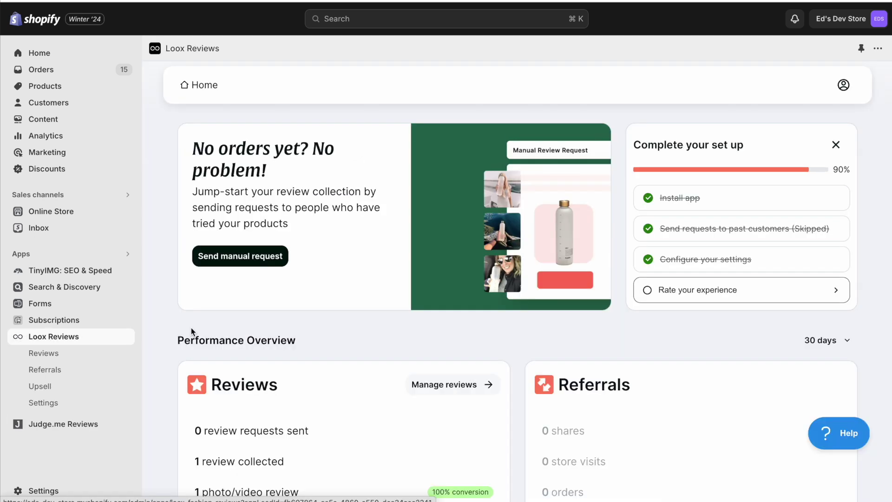
- Open Loox's Collect reviews settings from the Manage reviews page
scroll(191, 327, "down", 2)
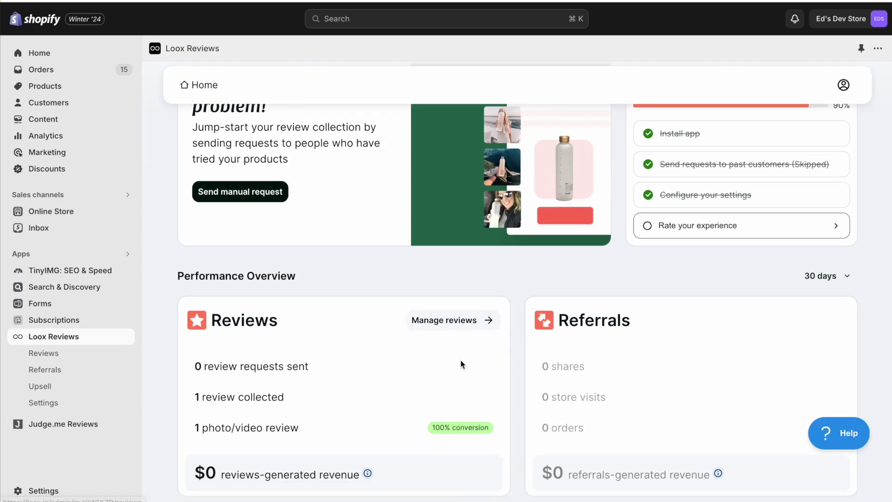
left_click(440, 320)
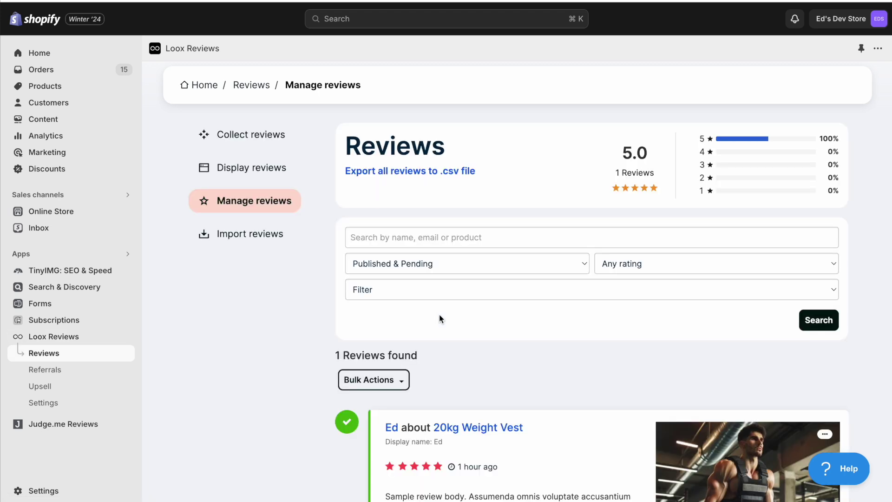
left_click(251, 134)
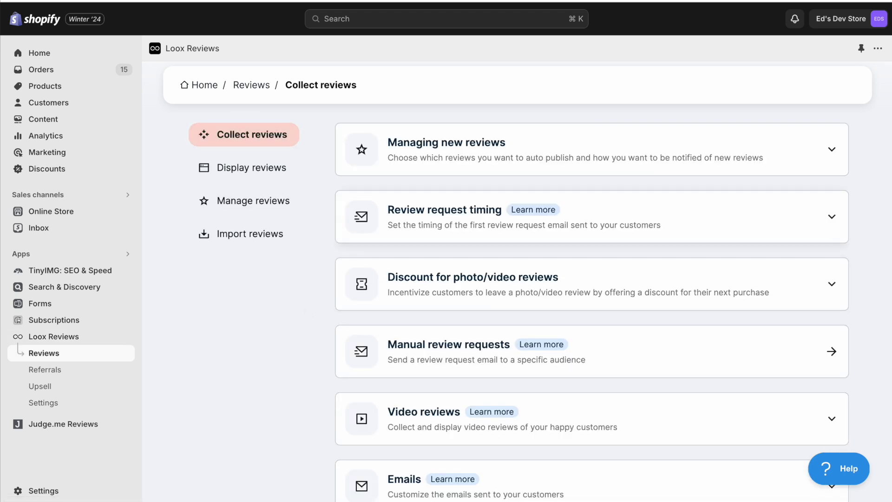
scroll(466, 333, "down", 2)
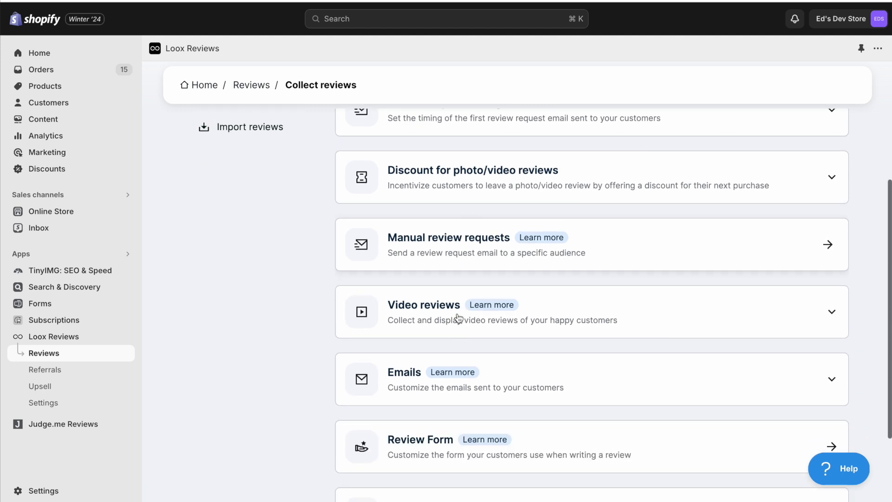
scroll(429, 177, "up", 1)
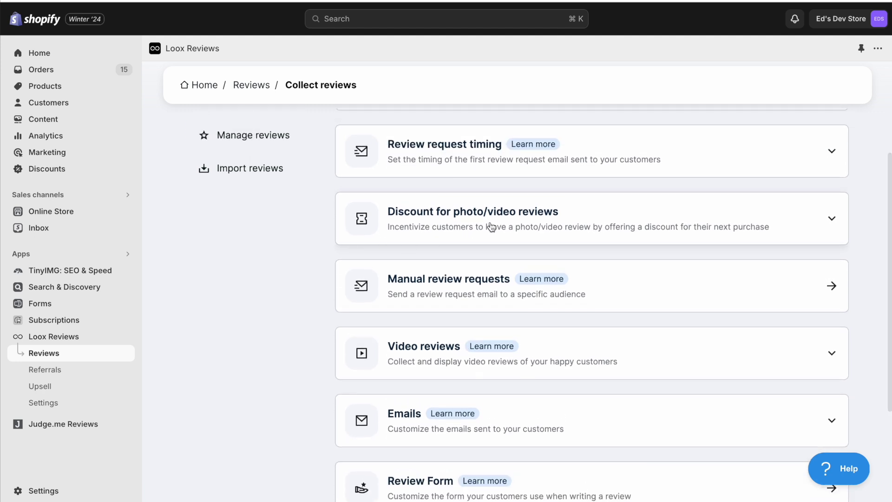
- Expand the photo/video review discount section showing 15% per photo and 20% per video
left_click(445, 212)
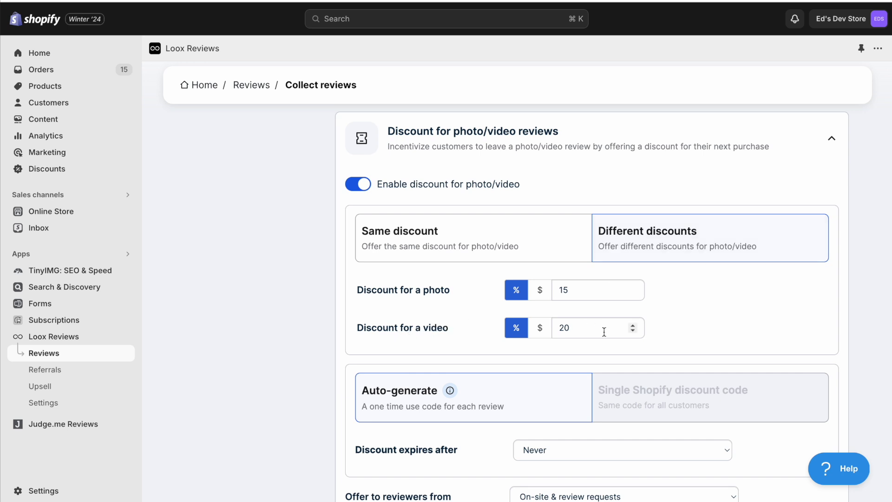
scroll(604, 332, "down", 2)
mouse_move(686, 322)
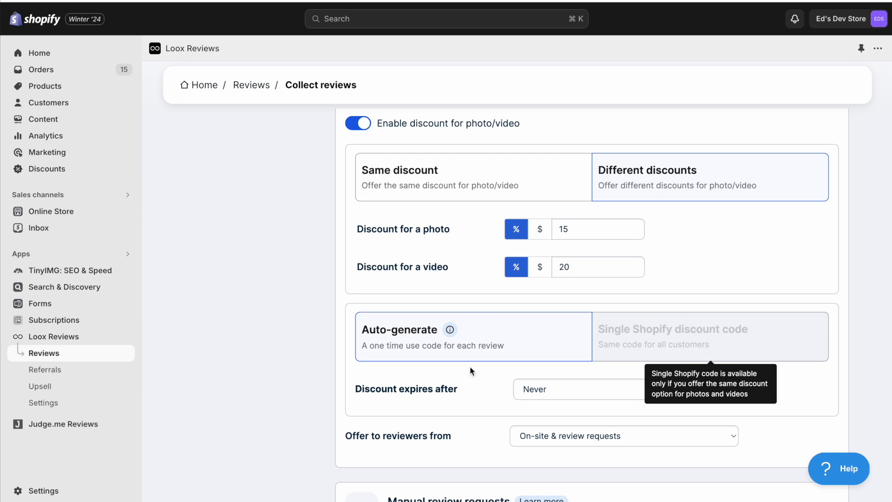
scroll(470, 366, "down", 1)
scroll(470, 366, "up", 3)
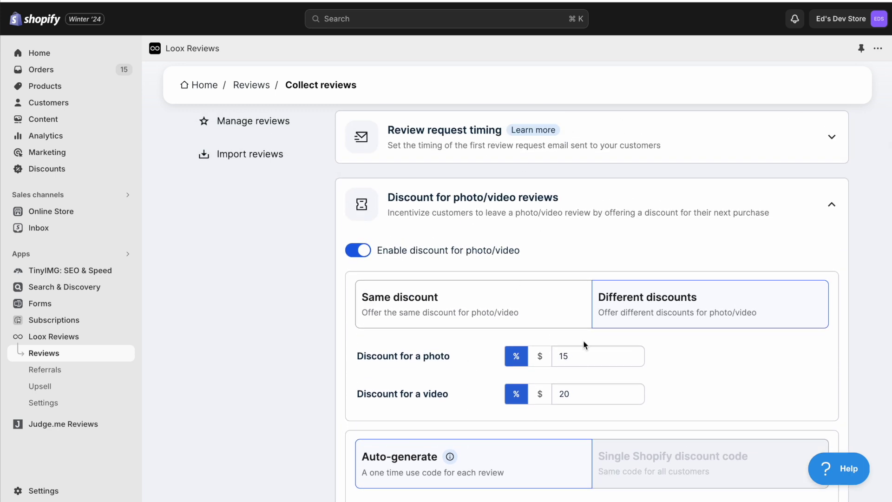
scroll(583, 340, "down", 1)
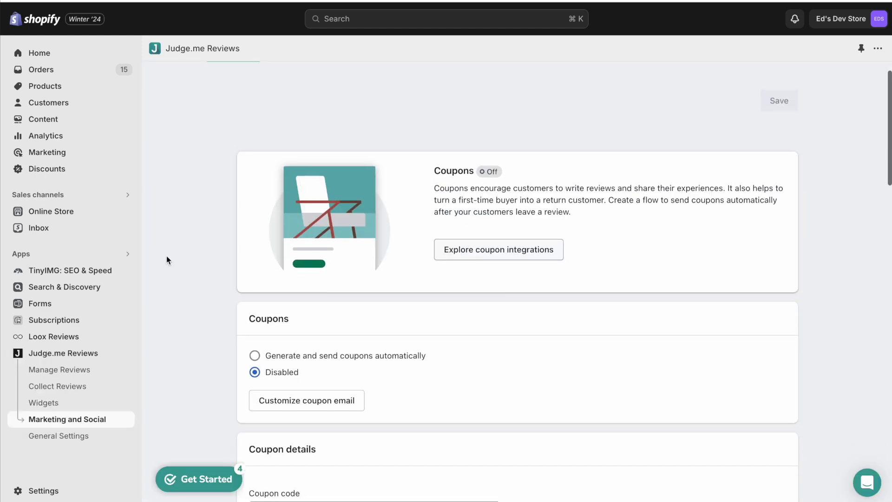
scroll(166, 255, "down", 10)
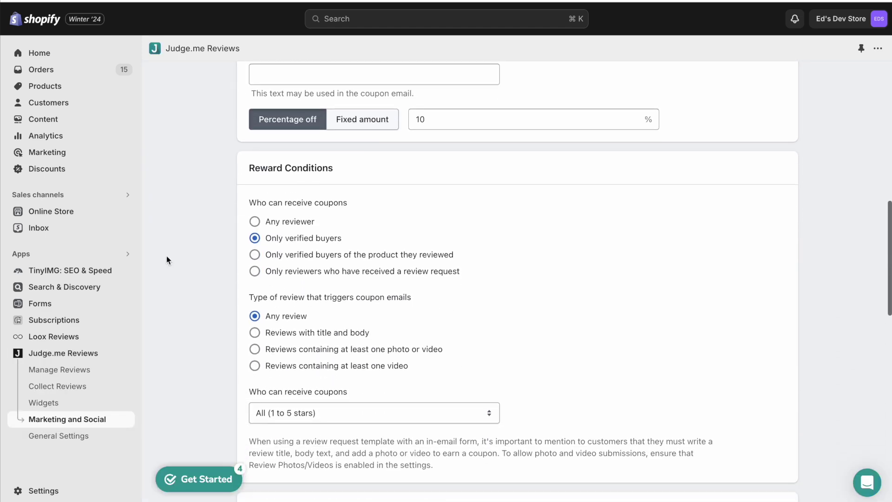
scroll(166, 256, "down", 8)
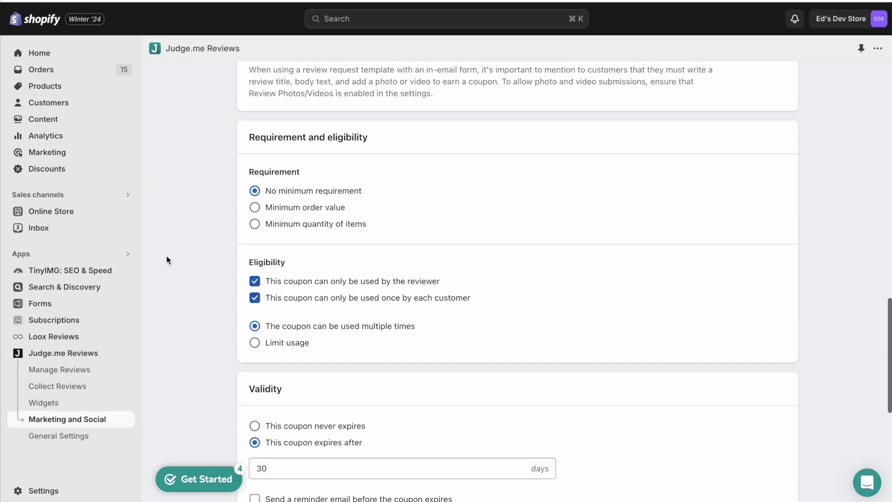
scroll(166, 255, "down", 4)
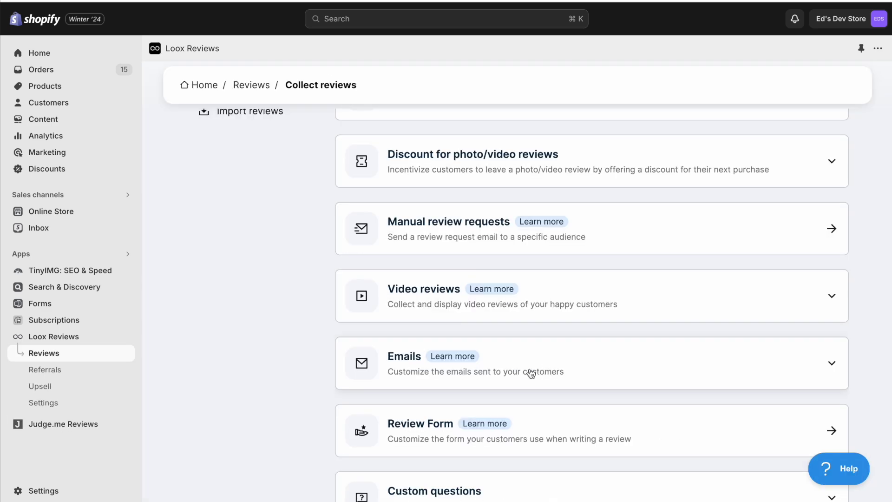
- List the email types Loox sends and open the Review request email settings
left_click(530, 374)
scroll(532, 372, "down", 4)
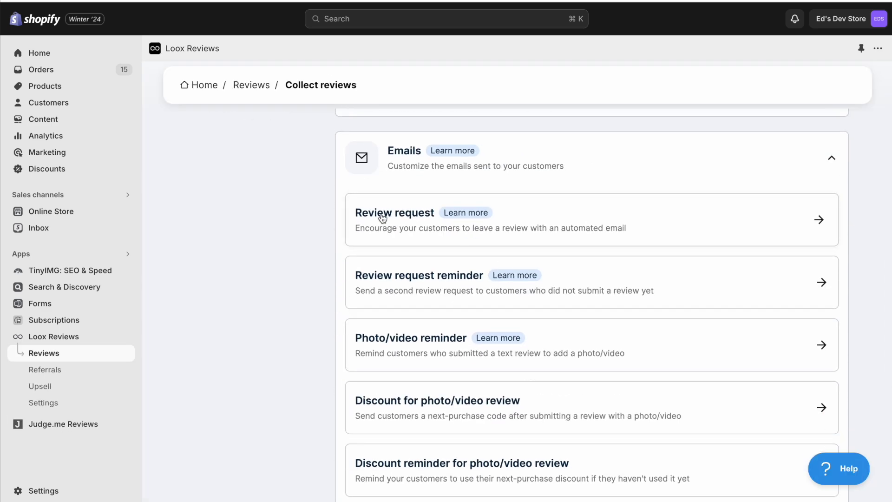
left_click(657, 225)
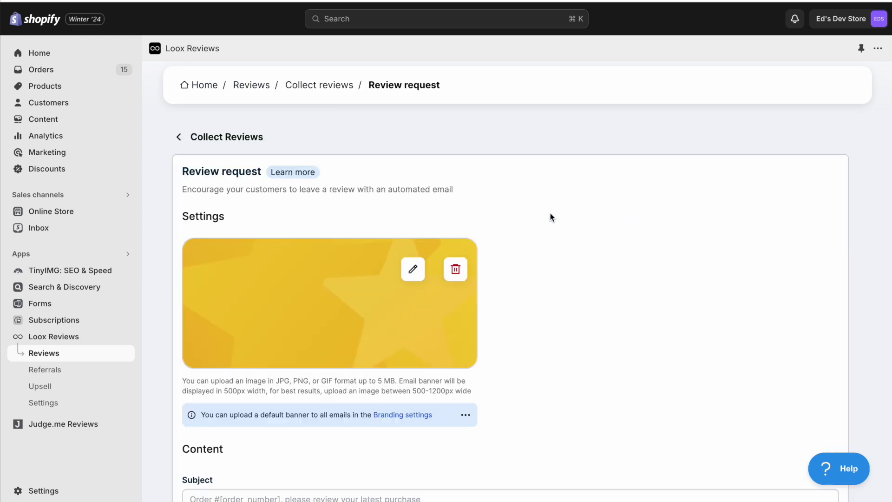
scroll(550, 217, "down", 4)
scroll(550, 218, "down", 2)
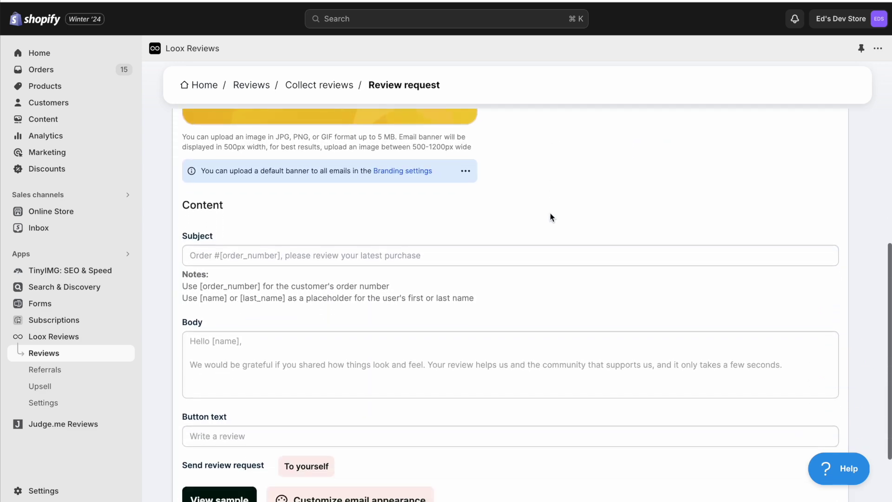
scroll(550, 215, "up", 4)
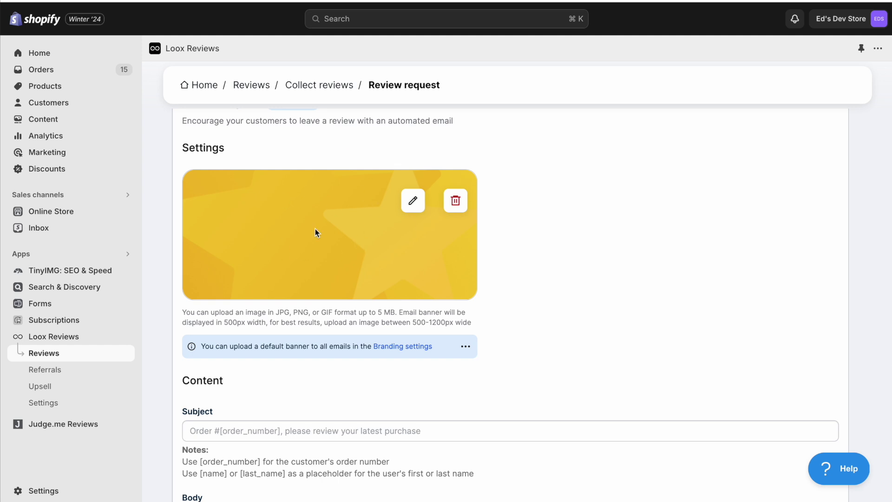
scroll(532, 239, "down", 5)
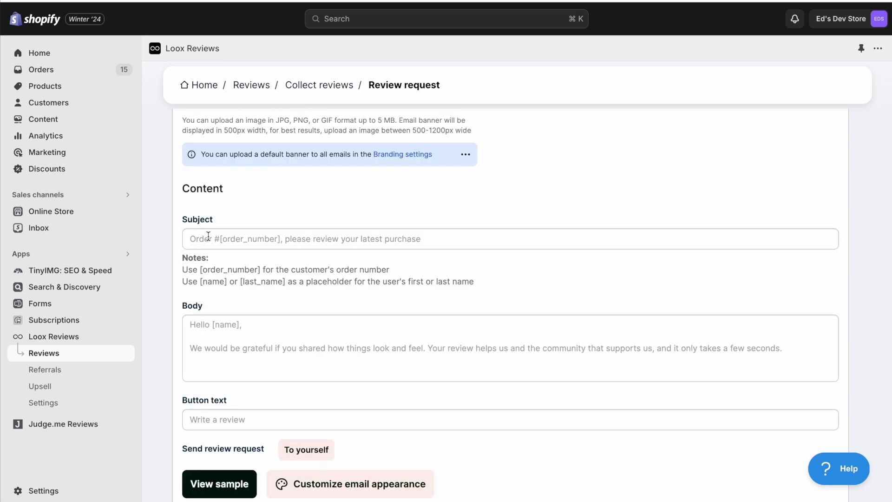
- Look over the review request's subject line, body text and button text fields
left_click(207, 237)
left_click(243, 338)
left_click(232, 419)
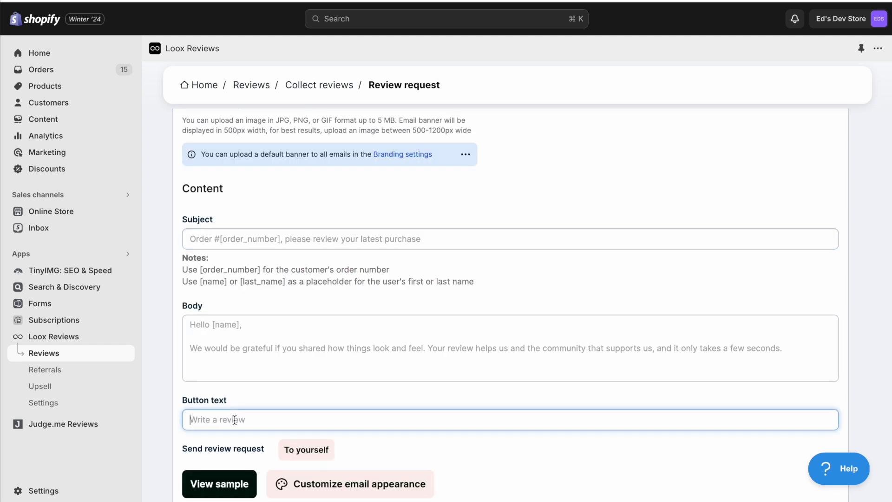
scroll(232, 418, "down", 2)
- Preview the sample review request email, then close it and scroll back to Content
left_click(218, 422)
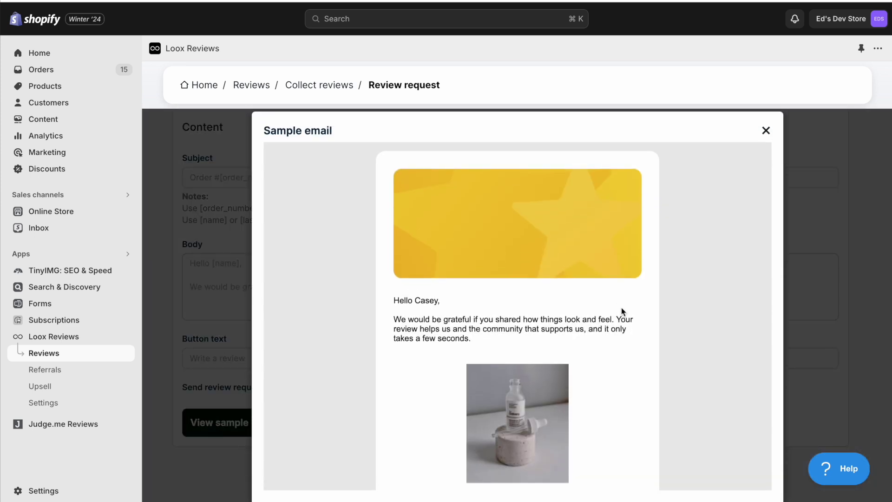
scroll(621, 307, "down", 3)
scroll(621, 307, "up", 3)
scroll(577, 321, "down", 3)
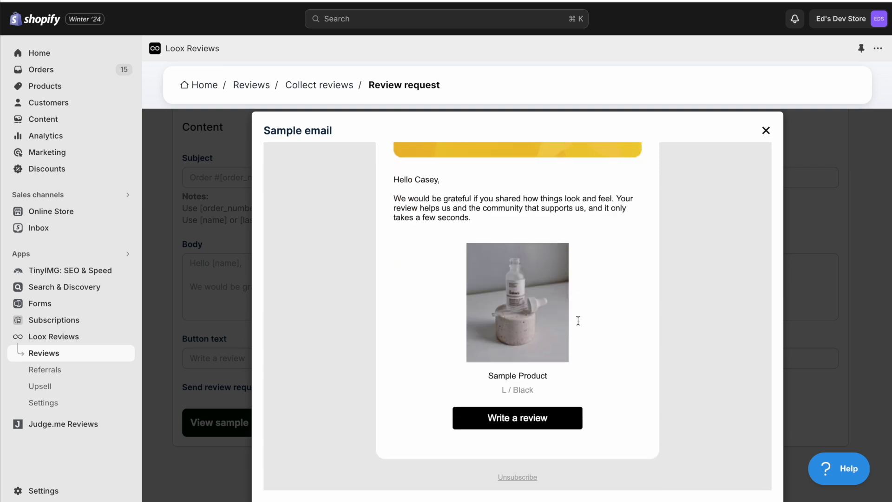
key("Escape")
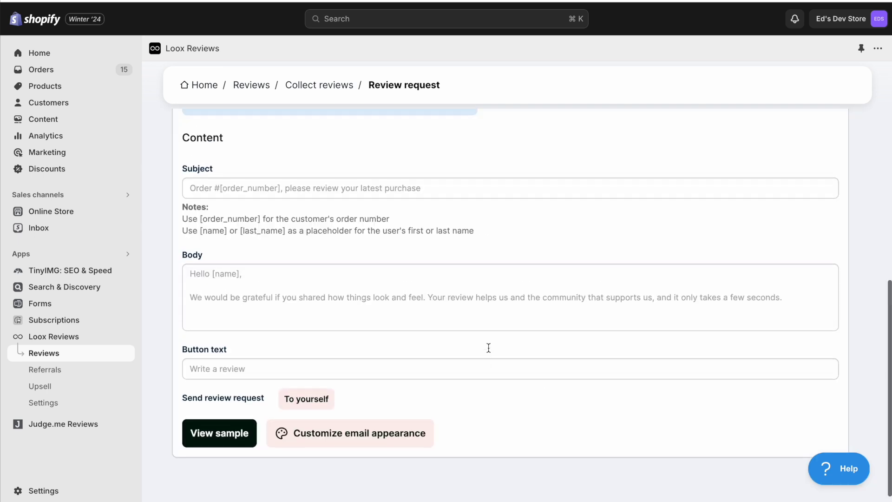
scroll(487, 347, "up", 2)
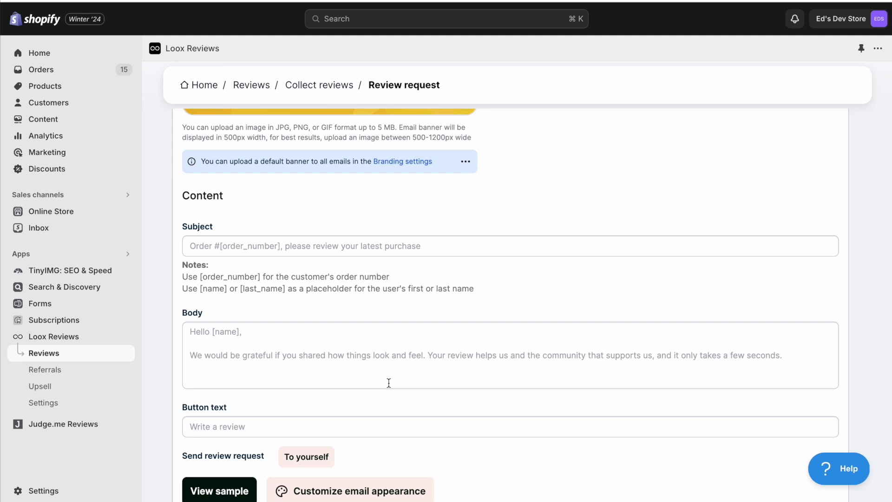
scroll(389, 382, "up", 4)
scroll(356, 222, "down", 6)
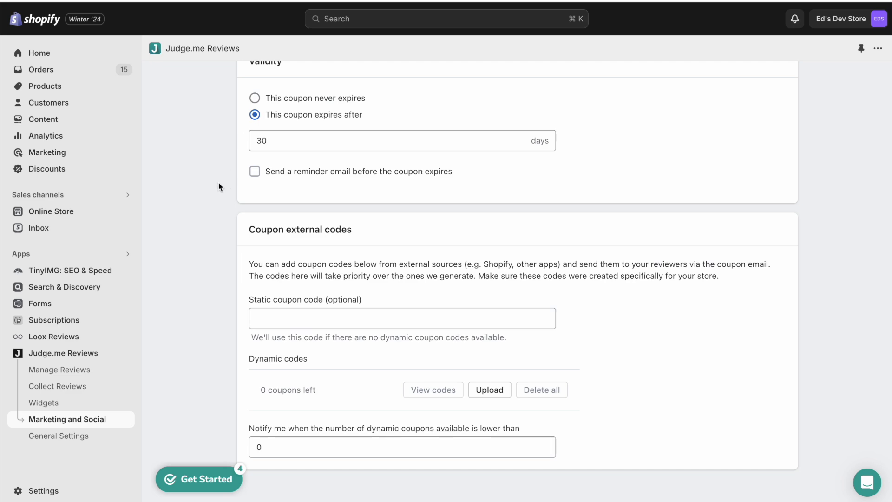
- Open Judge.me's review request email editor from Collect Reviews
left_click(98, 385)
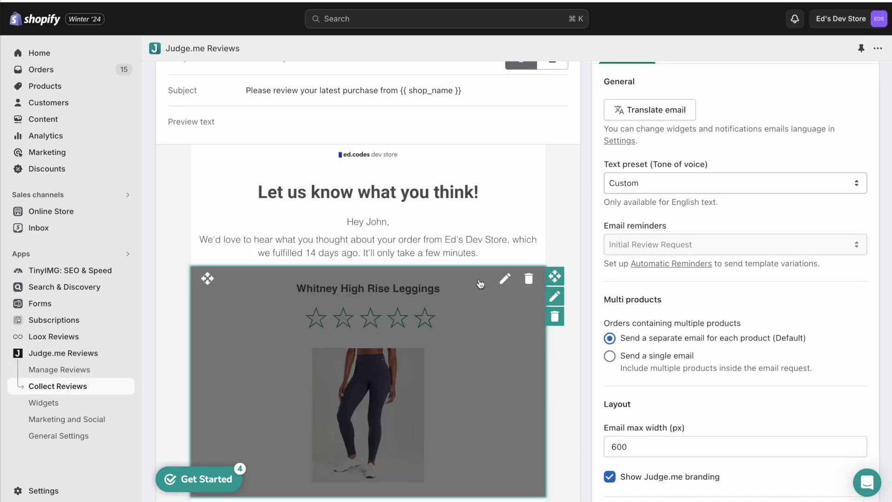
scroll(477, 282, "down", 2)
scroll(516, 264, "up", 2)
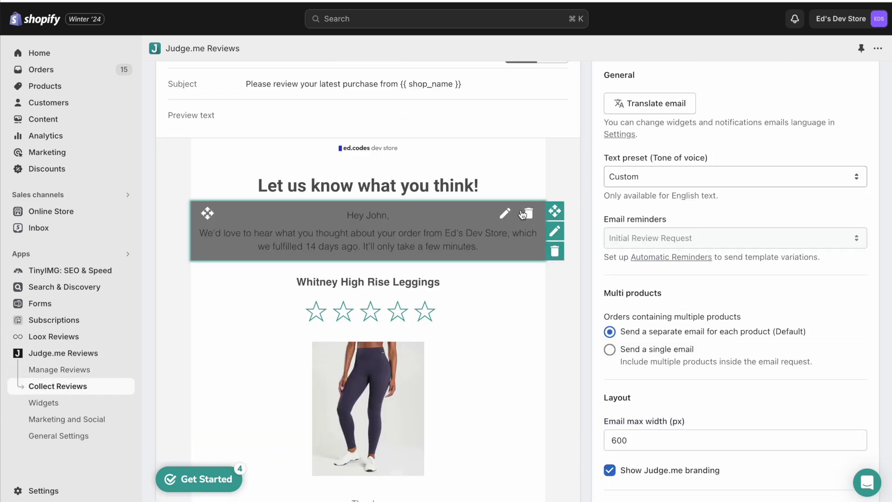
scroll(591, 218, "up", 2)
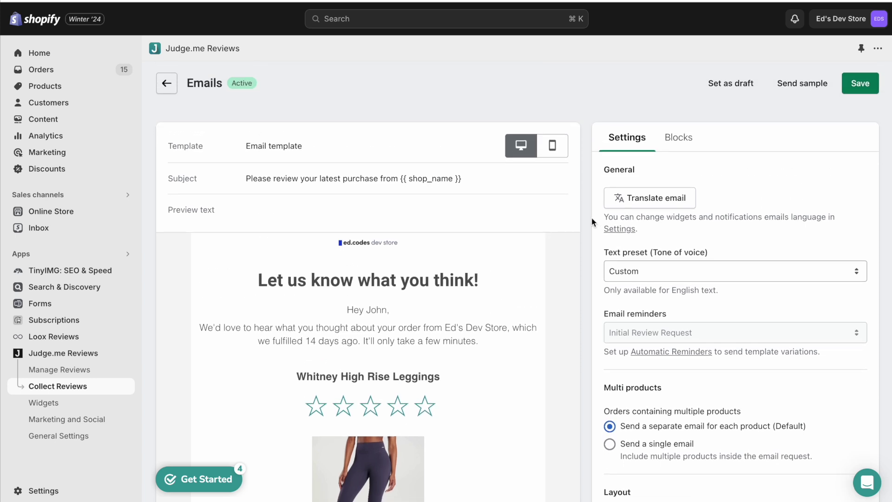
- Switch the editor panel to Blocks and scroll through the available email blocks
left_click(678, 137)
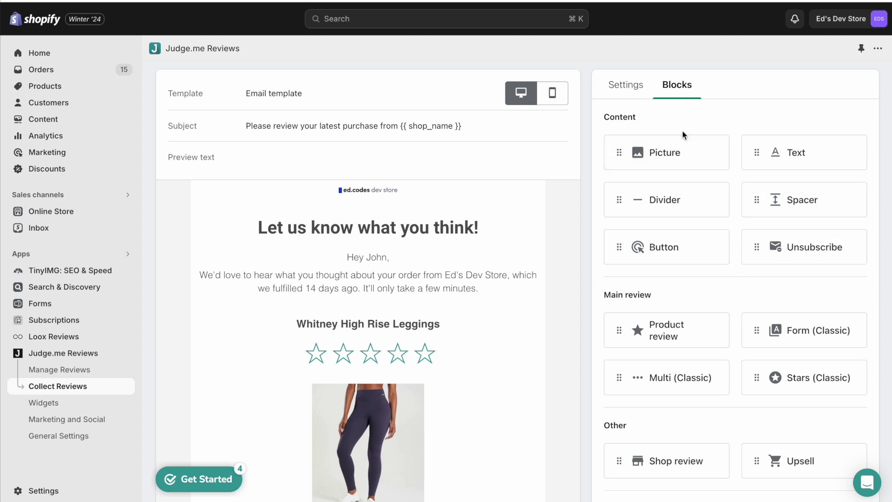
scroll(683, 209, "down", 4)
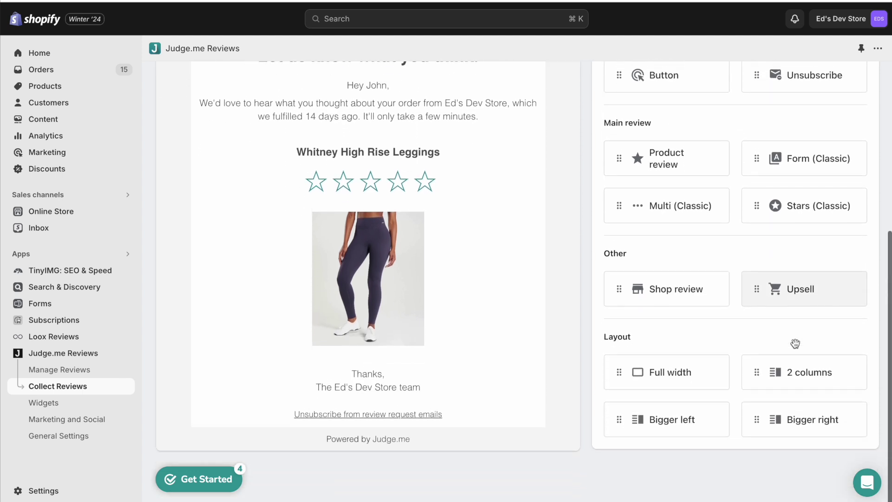
scroll(757, 255, "up", 5)
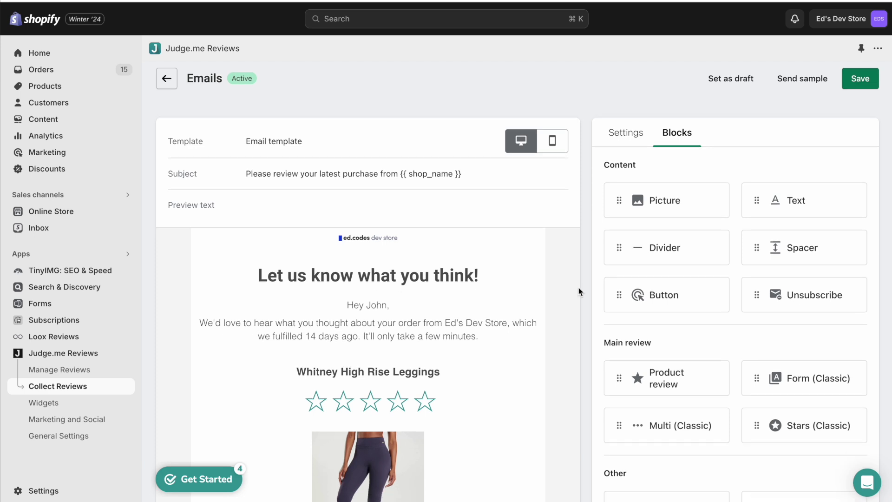
scroll(578, 290, "down", 2)
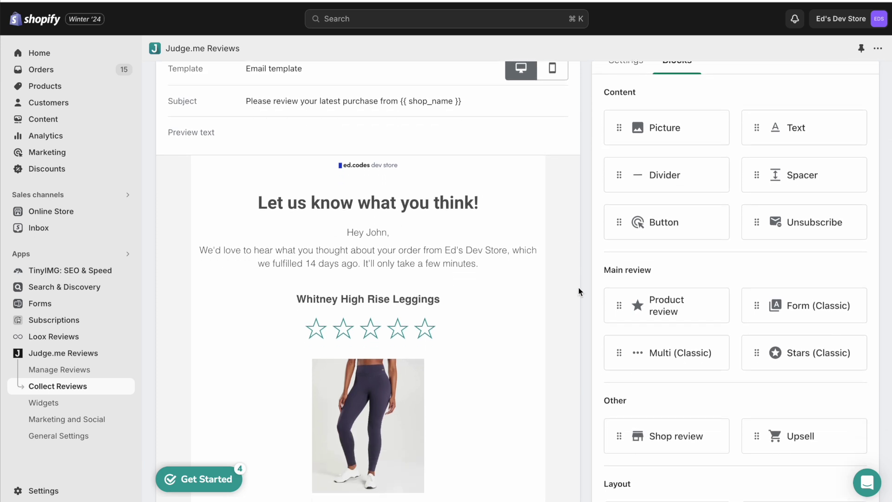
scroll(578, 287, "down", 3)
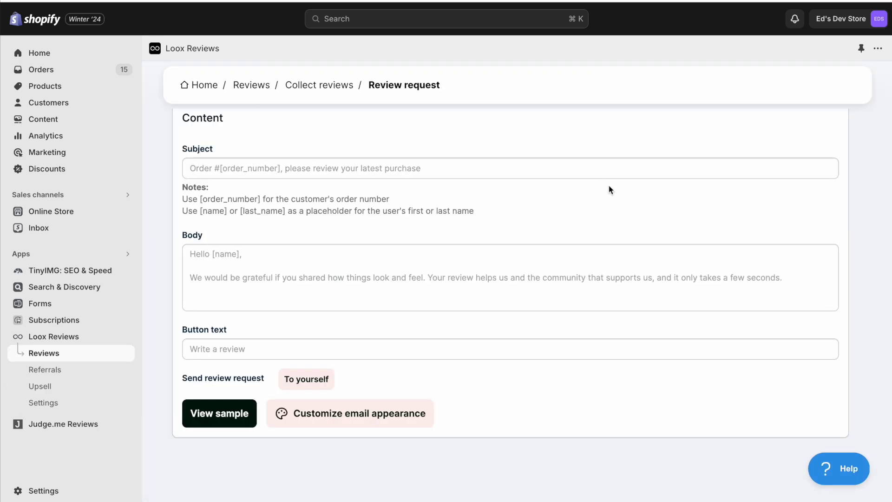
scroll(608, 185, "up", 5)
scroll(608, 185, "down", 5)
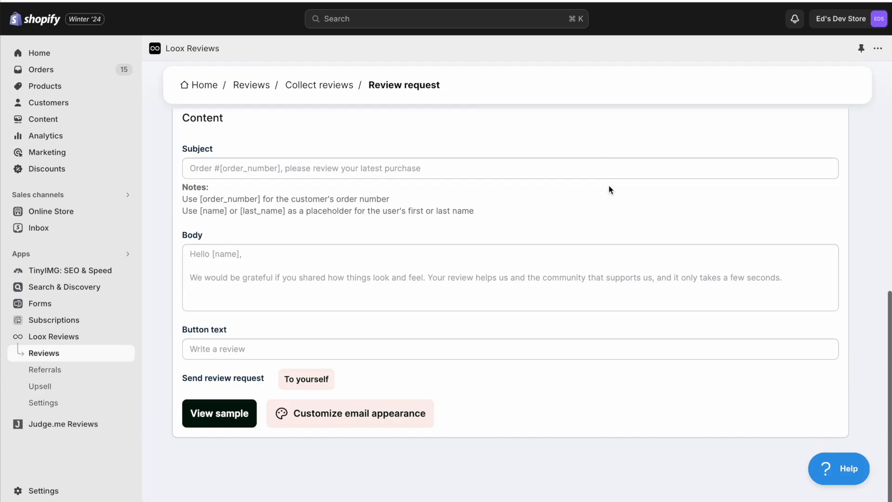
left_click(221, 415)
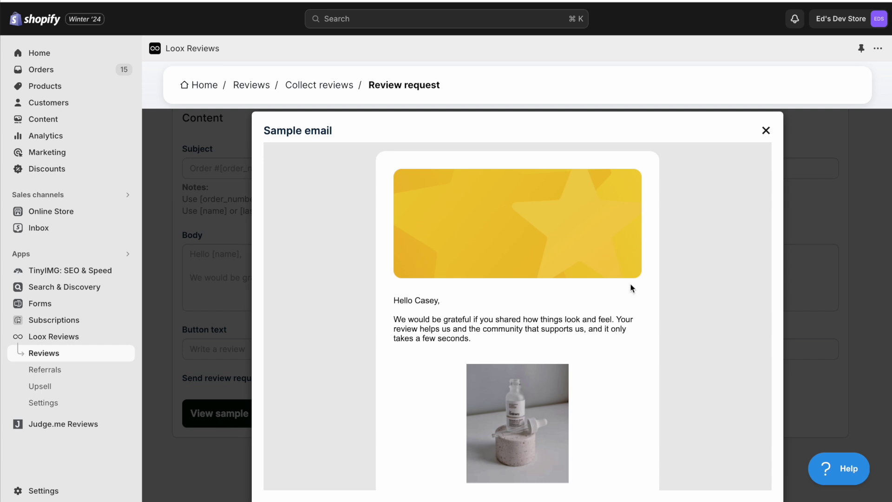
scroll(631, 288, "down", 2)
scroll(632, 288, "up", 2)
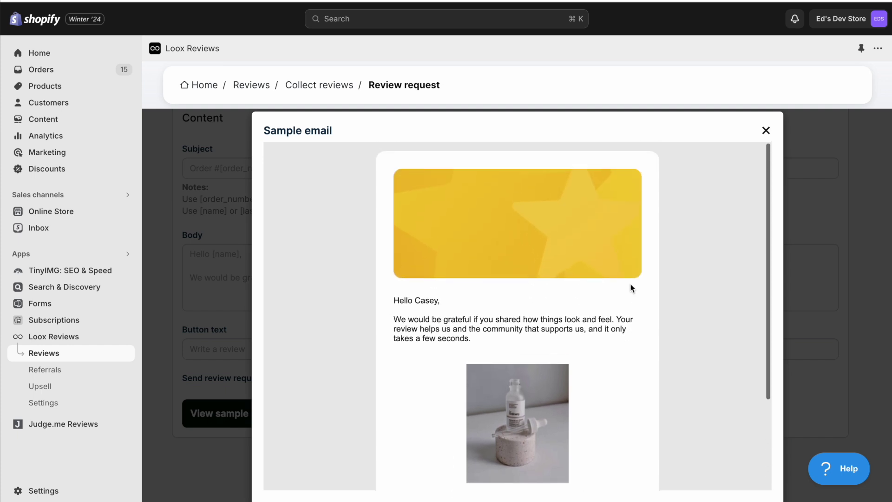
scroll(632, 288, "down", 2)
left_click(767, 132)
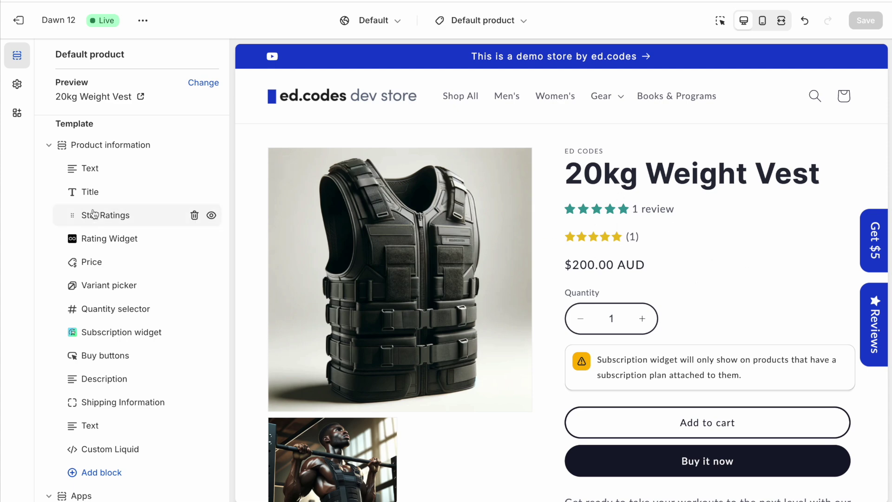
- Move the Judge.me Star Ratings block slightly and open its settings on the product template
left_click_drag(72, 214, 69, 216)
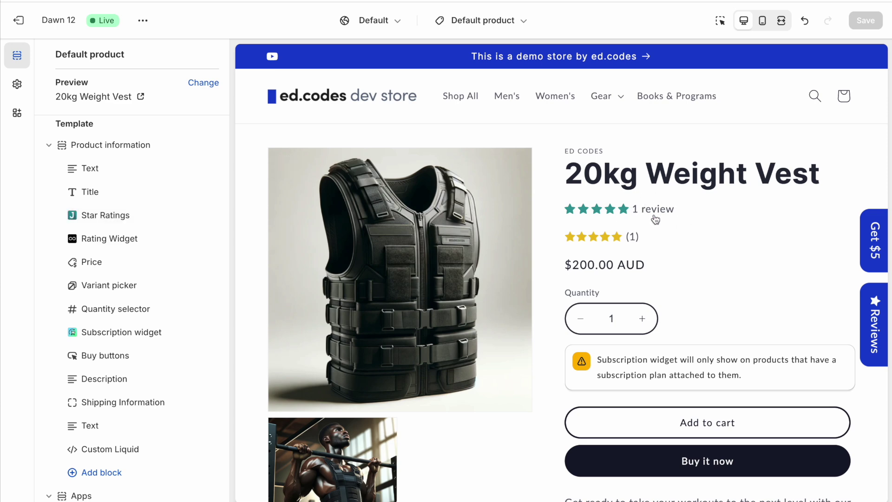
left_click(105, 216)
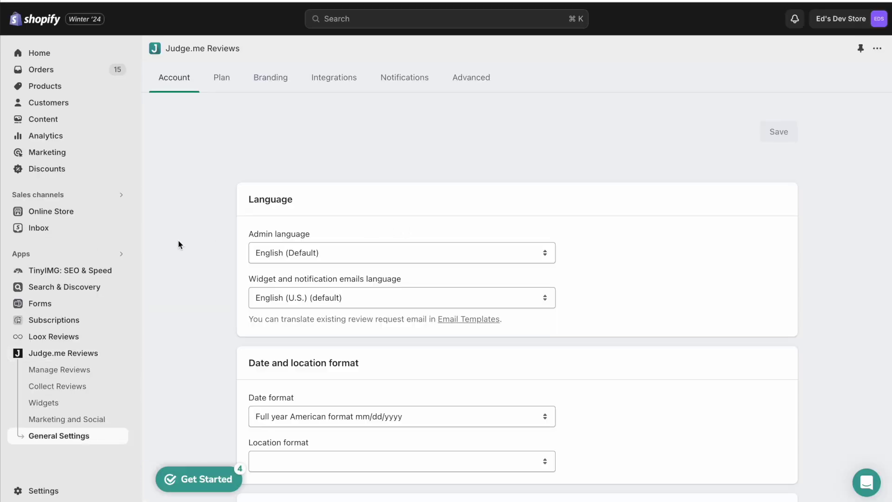
- Dismiss the setup checklist and open the Judge.me Widgets overview
scroll(178, 239, "down", 10)
left_click(213, 224)
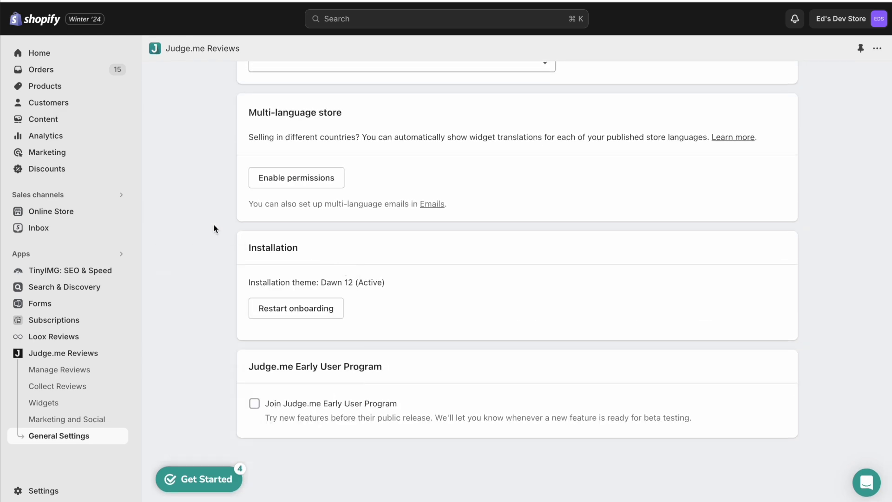
scroll(214, 224, "up", 10)
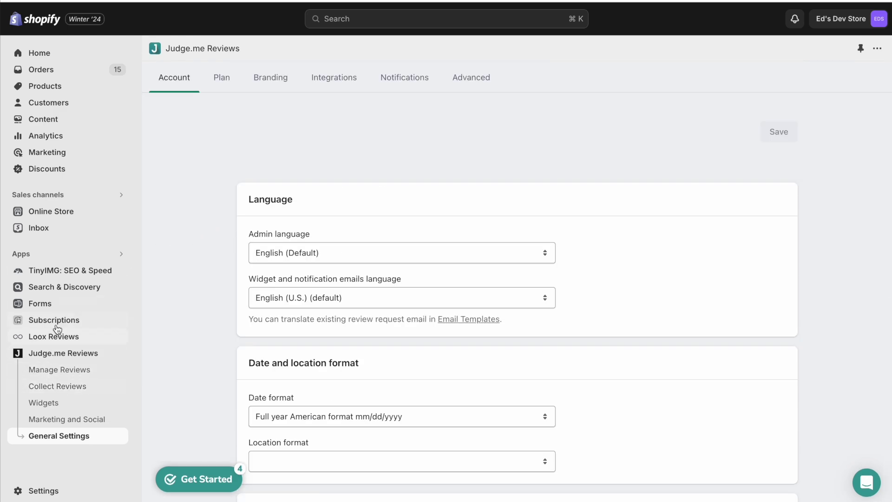
left_click(57, 402)
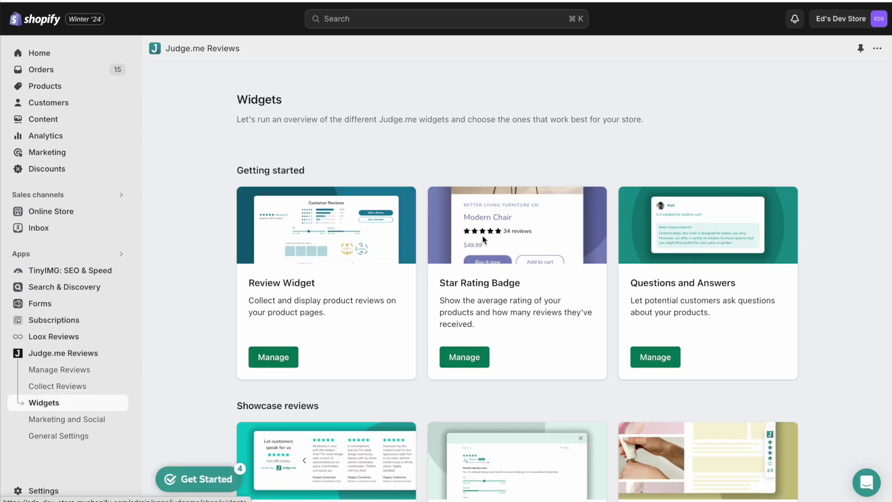
- Open the Star Rating Badge settings and scroll down to its Text card
left_click_drag(440, 282, 520, 283)
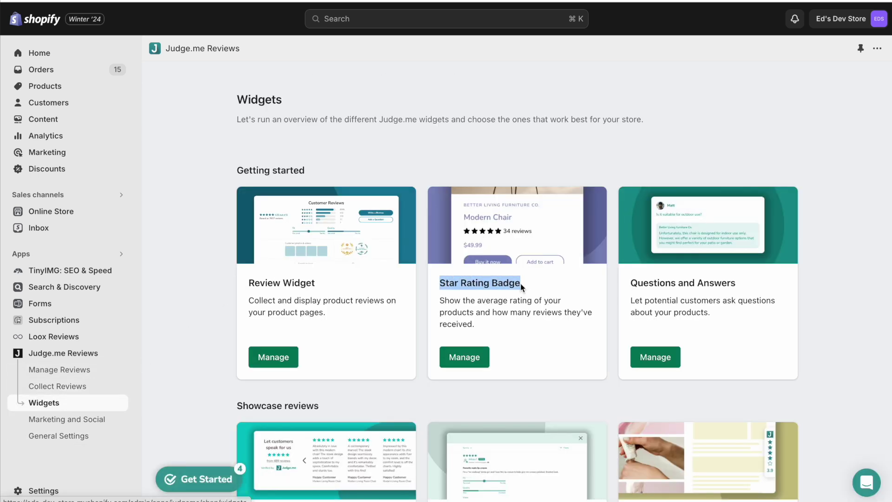
left_click(477, 357)
scroll(205, 237, "down", 2)
scroll(205, 237, "down", 2)
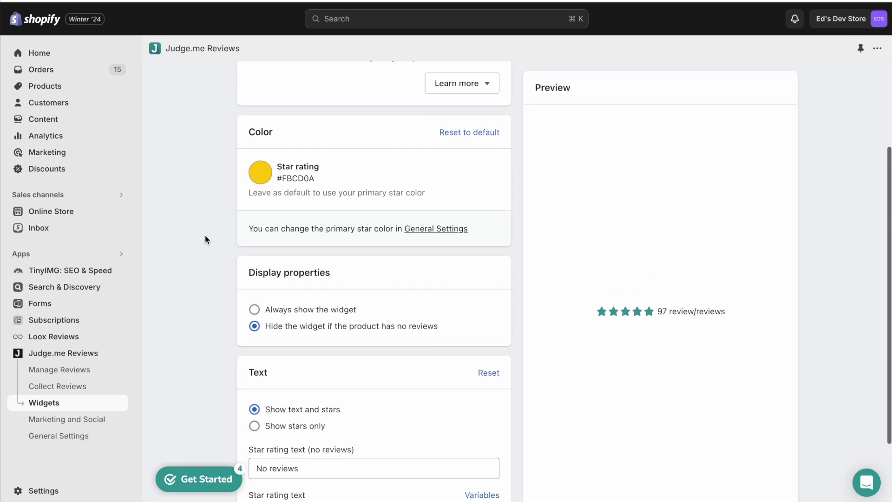
scroll(319, 189, "down", 2)
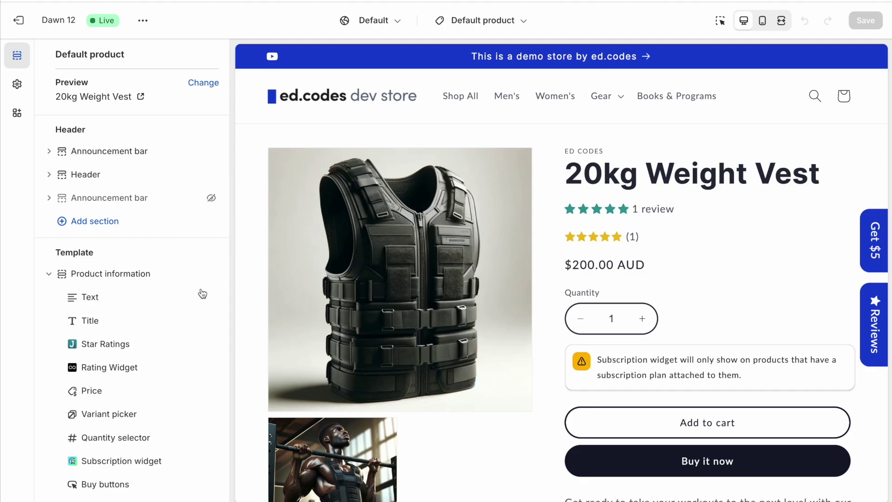
scroll(195, 306, "down", 1)
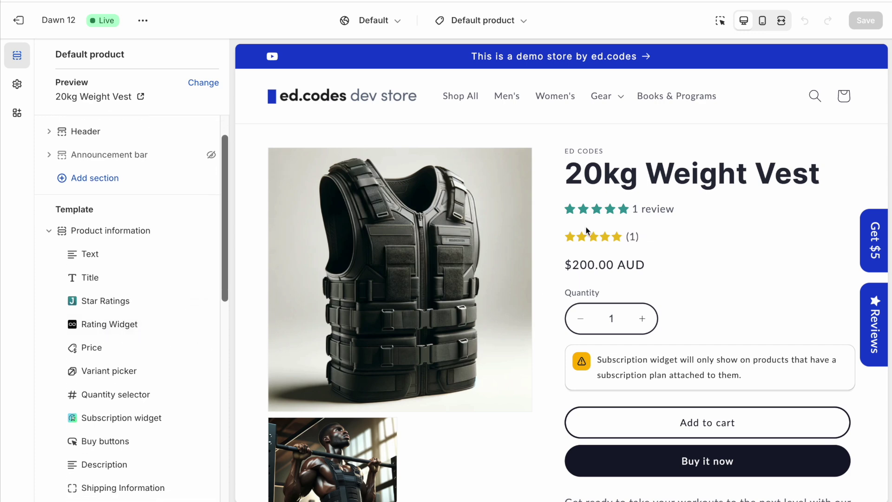
- Make the Loox Rating Widget text read '[count] satisfied customers'
left_click(108, 325)
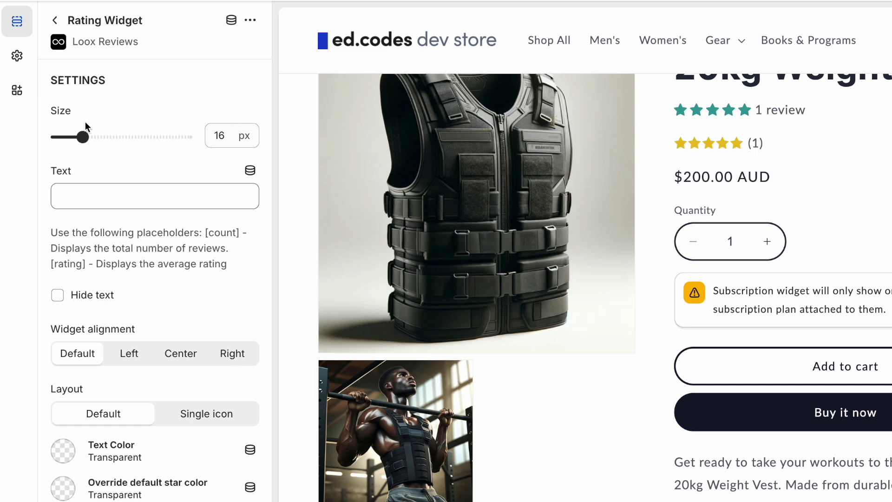
left_click(154, 197)
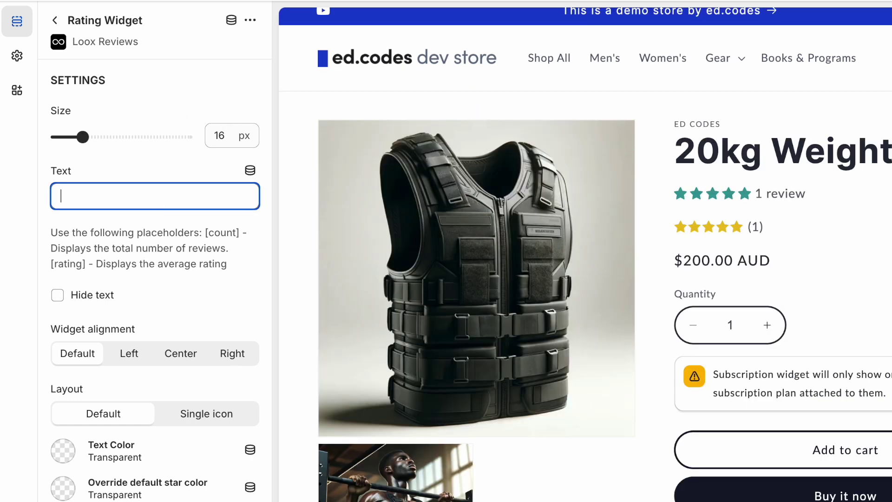
type("satisfied customers")
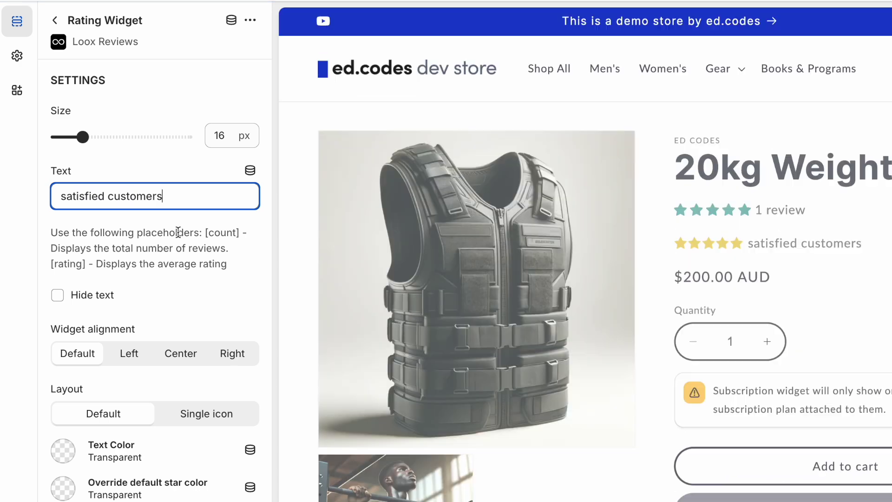
left_click_drag(205, 232, 240, 233)
key("ctrl+c")
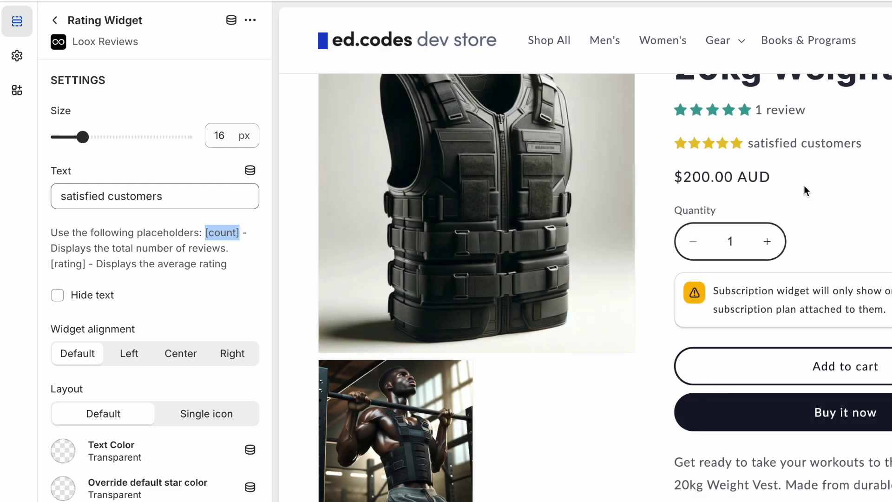
left_click(203, 201)
key("Home")
key("ctrl+v")
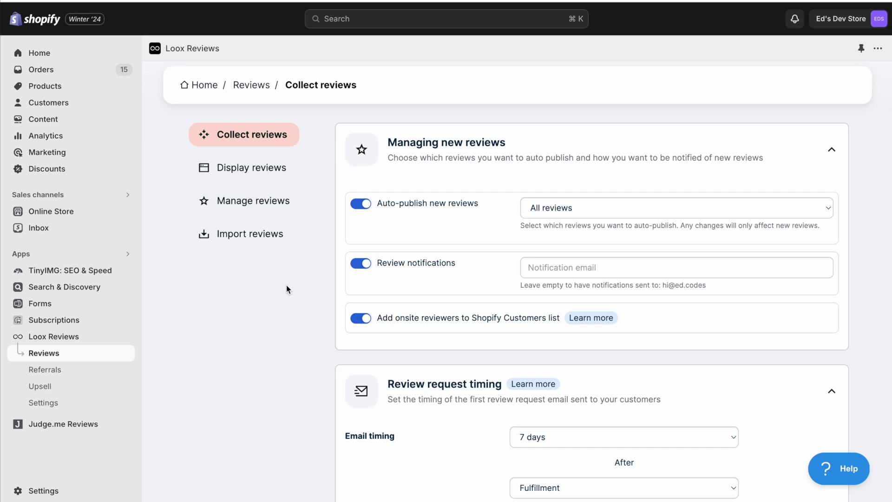
scroll(286, 286, "down", 10)
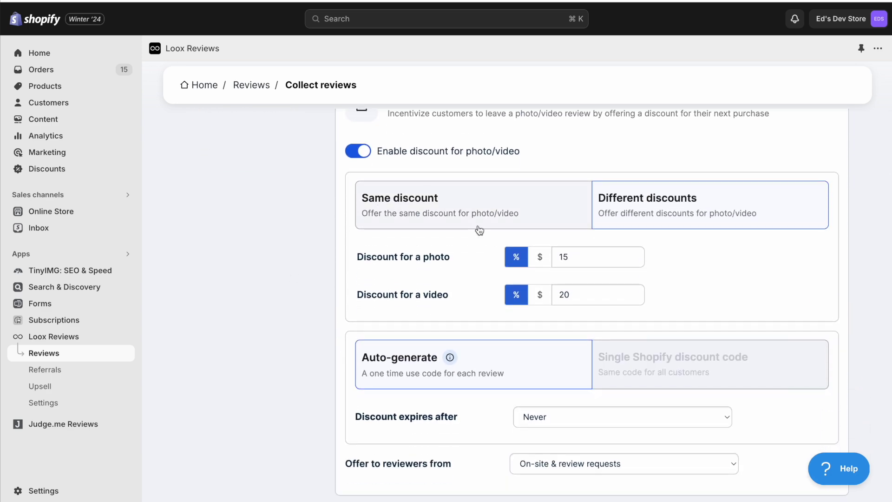
scroll(639, 217, "down", 1)
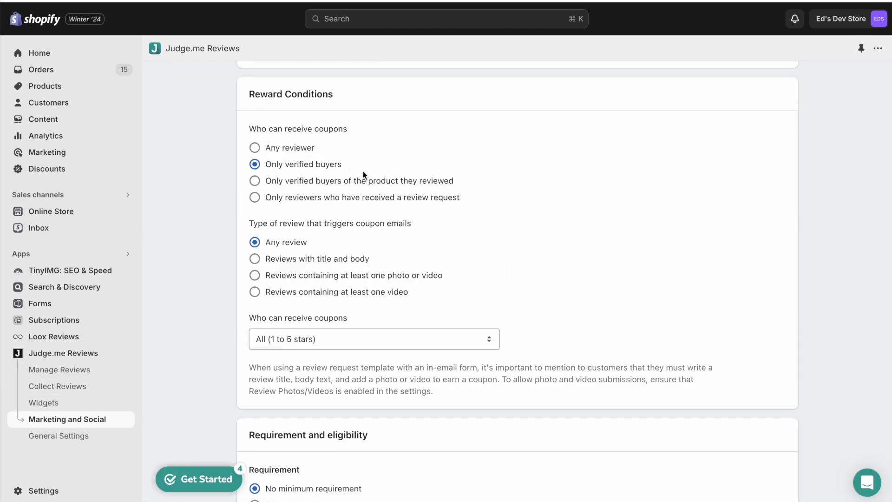
scroll(330, 163, "down", 1)
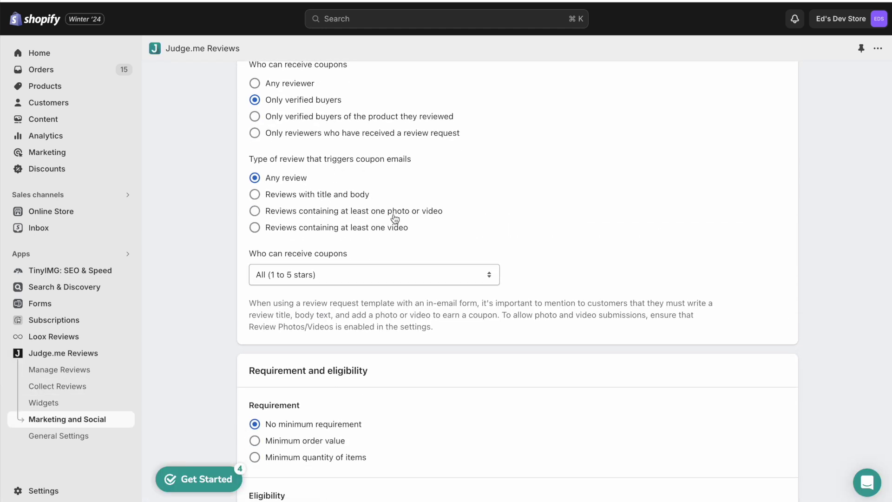
scroll(426, 246, "down", 1)
scroll(427, 246, "down", 5)
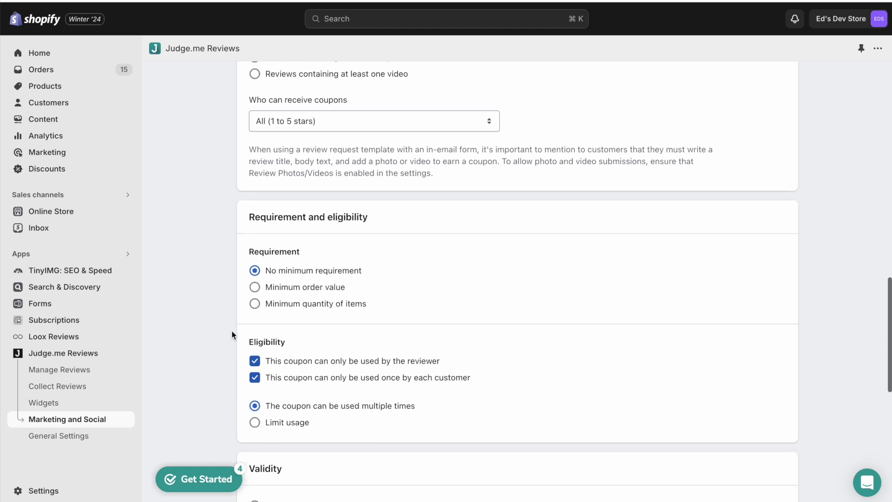
scroll(403, 291, "down", 1)
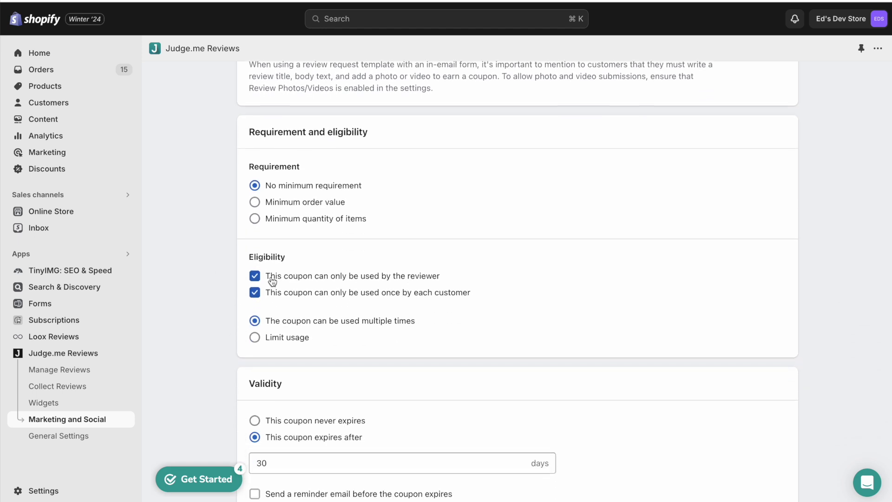
scroll(473, 287, "down", 1)
scroll(454, 293, "down", 7)
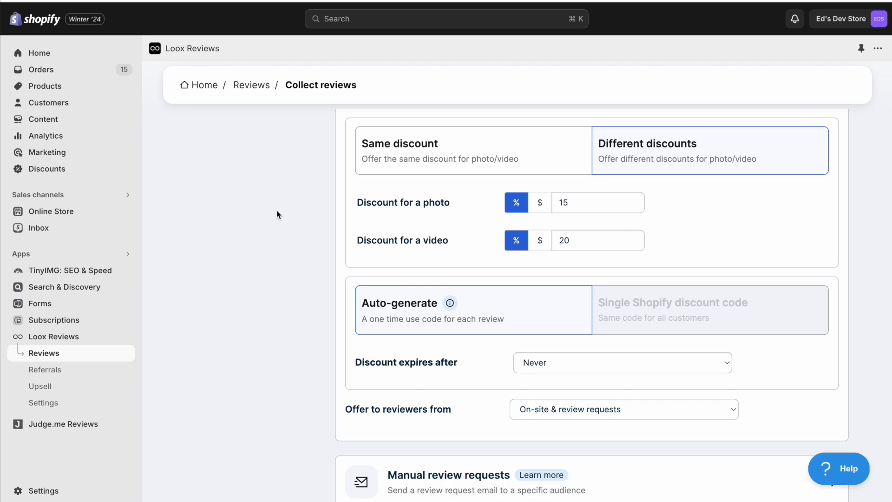
scroll(277, 210, "down", 1)
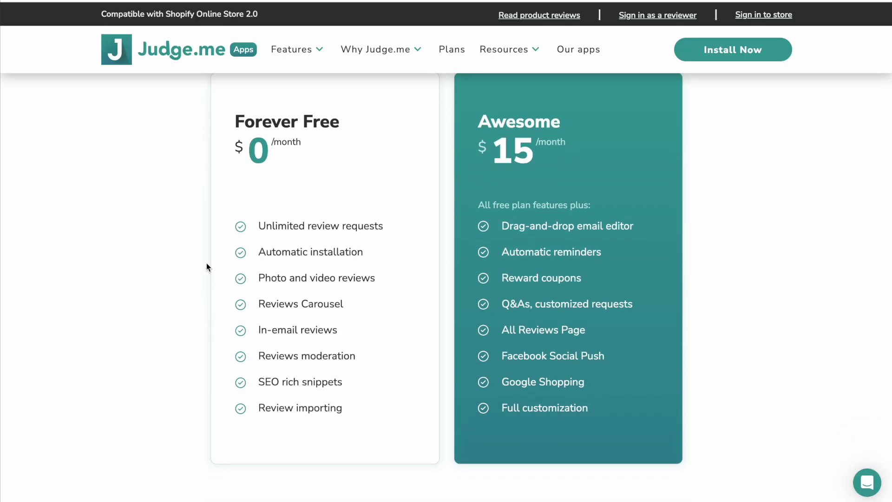
- Point out Judge.me's Forever Free plan and the Awesome plan's $15 monthly price
left_click_drag(299, 126, 381, 128)
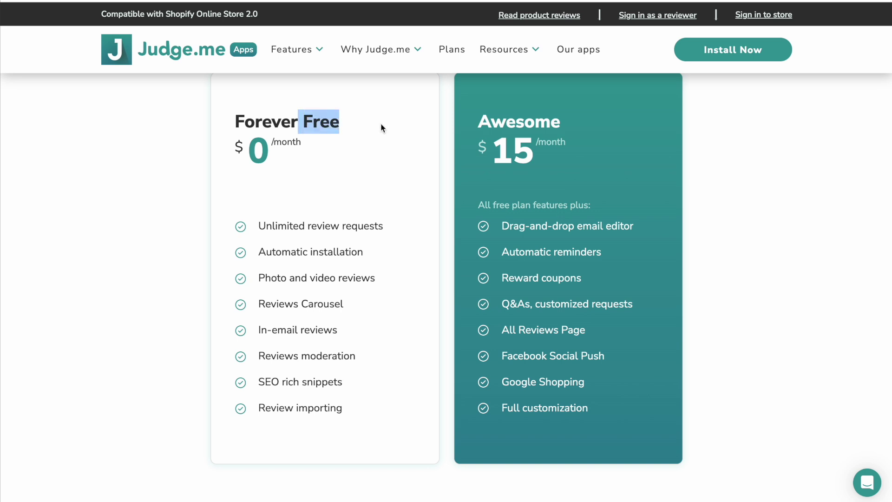
left_click_drag(475, 115, 587, 167)
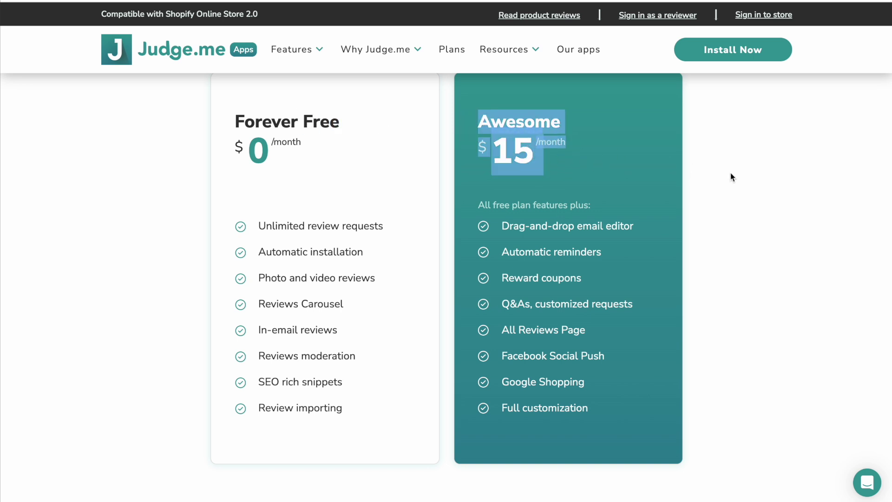
left_click(743, 179)
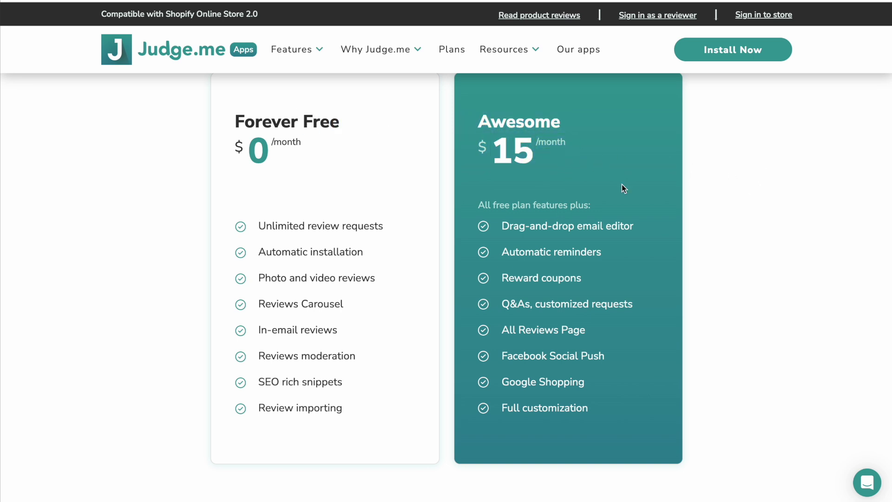
- Highlight Awesome features: Google Shopping, All Reviews Page, email editor, automatic reminders, reward coupons
left_click_drag(495, 381, 610, 382)
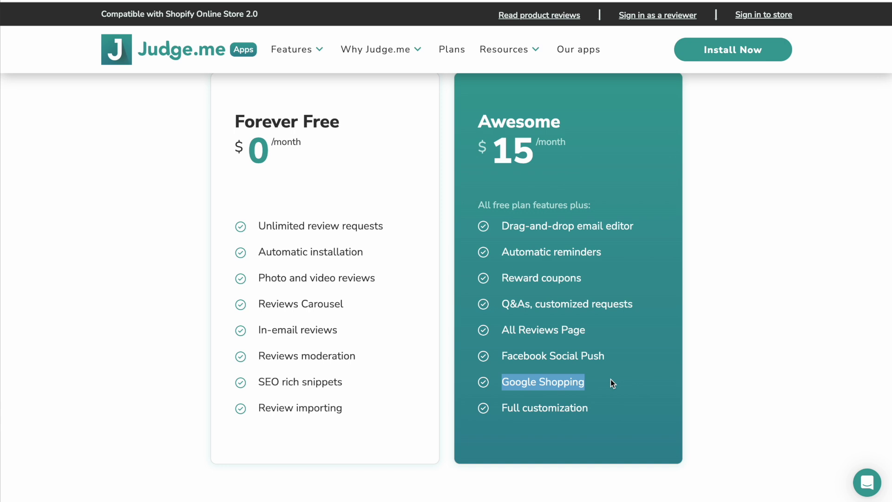
left_click_drag(503, 328, 595, 330)
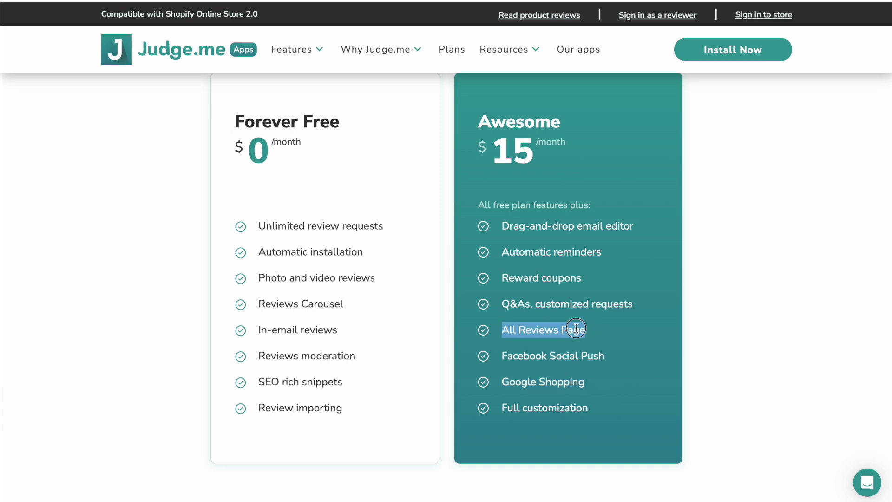
left_click(576, 328)
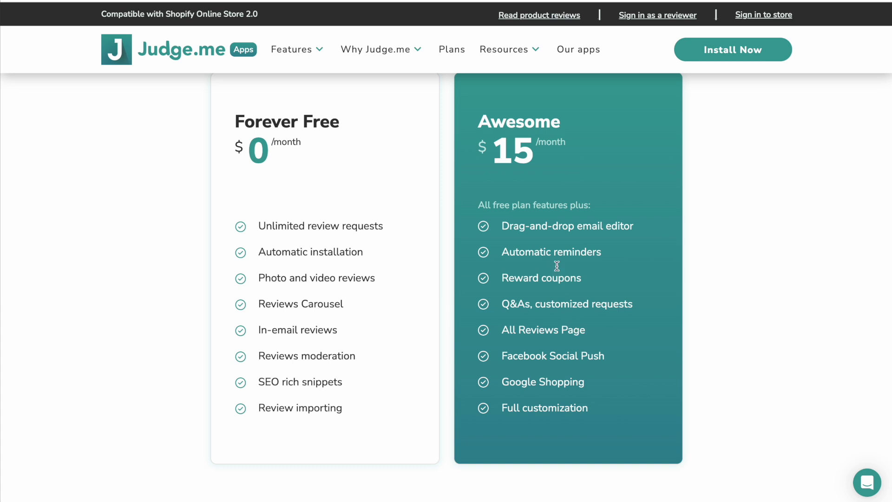
left_click_drag(502, 225, 631, 225)
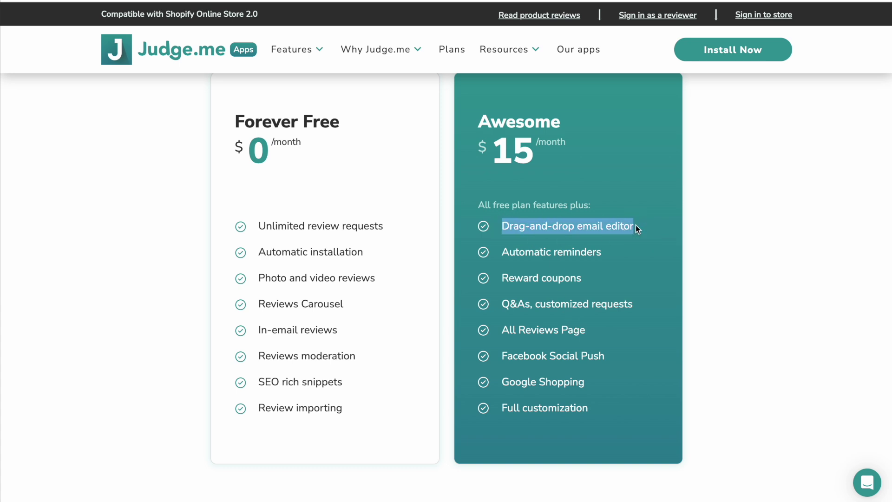
left_click(600, 229)
left_click_drag(503, 252, 665, 257)
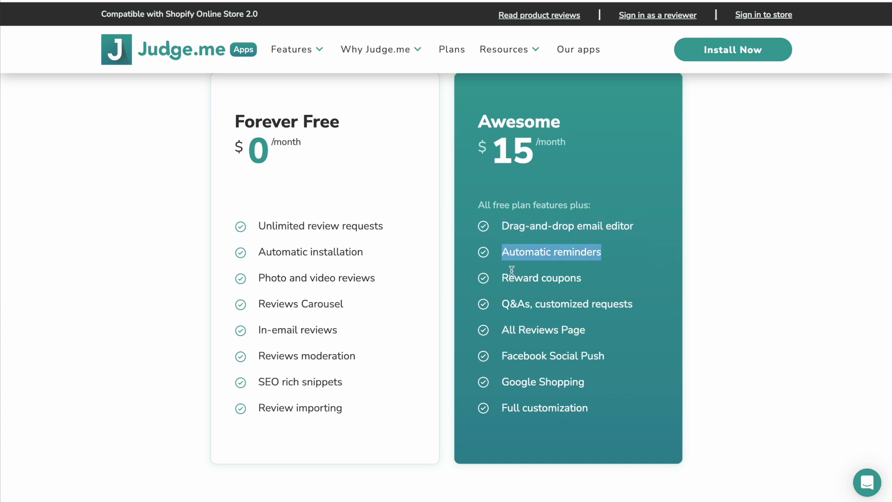
left_click_drag(501, 279, 666, 280)
left_click(567, 276)
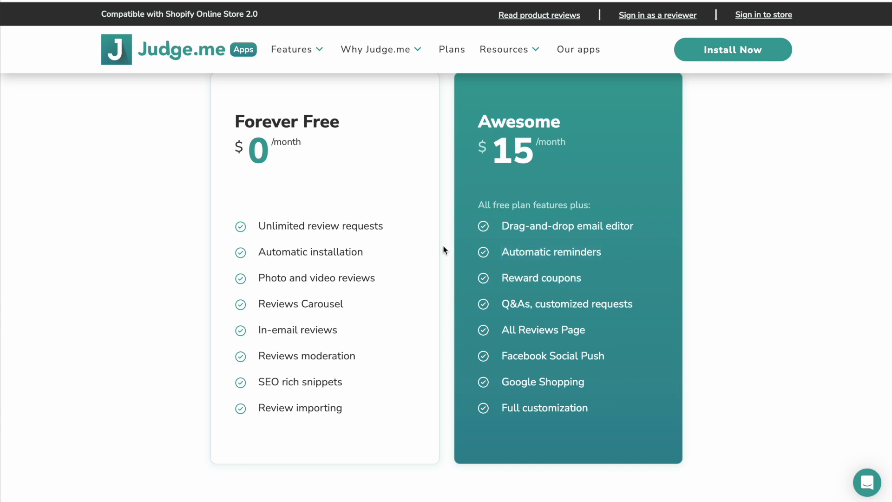
scroll(557, 184, "up", 1)
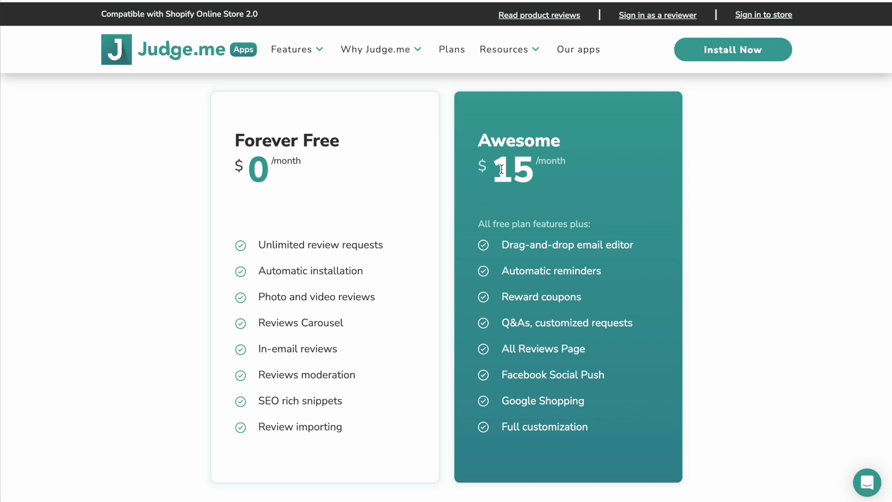
left_click_drag(499, 169, 641, 172)
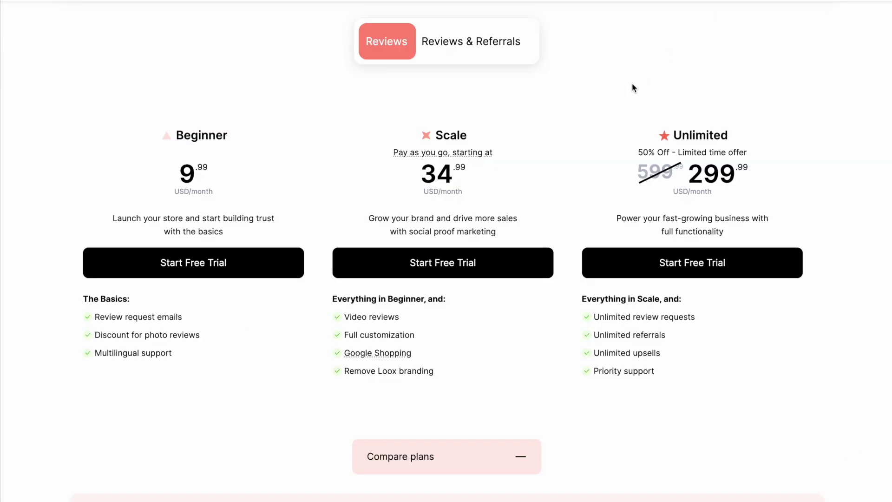
- Highlight the Beginner and Scale plan names and Scale's Video reviews and Google Shopping extras
left_click_drag(181, 129, 260, 130)
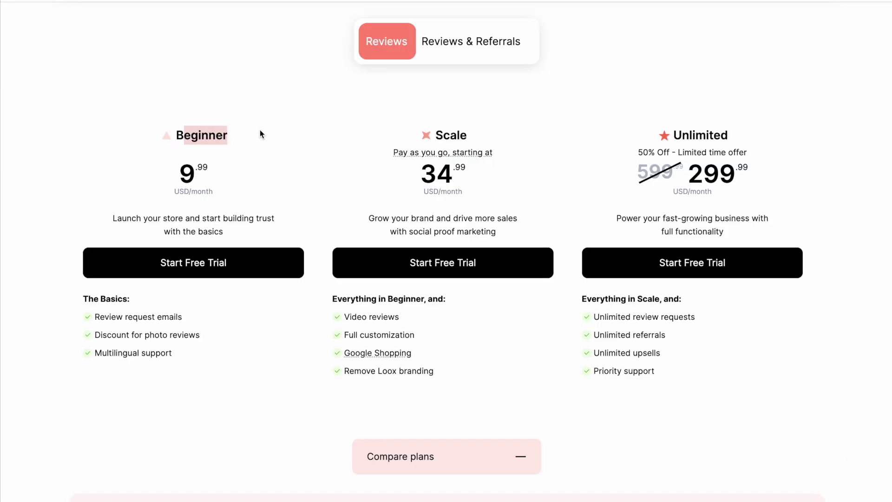
left_click(239, 133)
left_click_drag(425, 135, 547, 135)
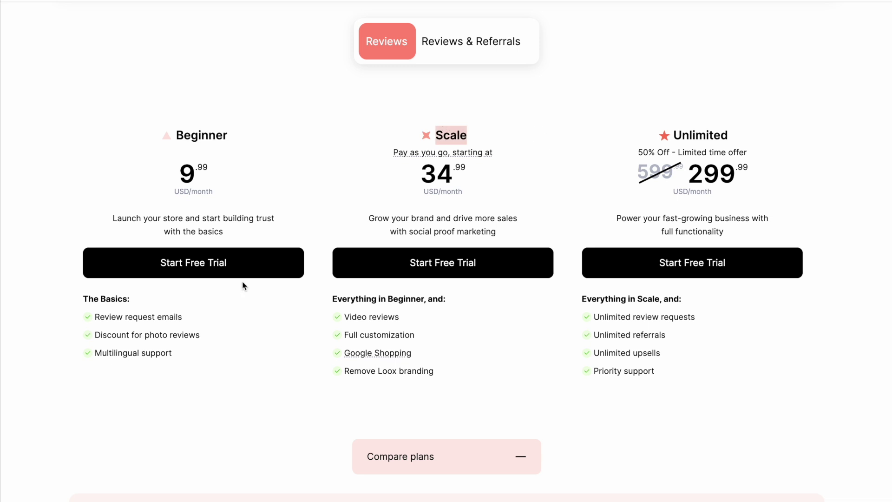
left_click_drag(347, 317, 405, 313)
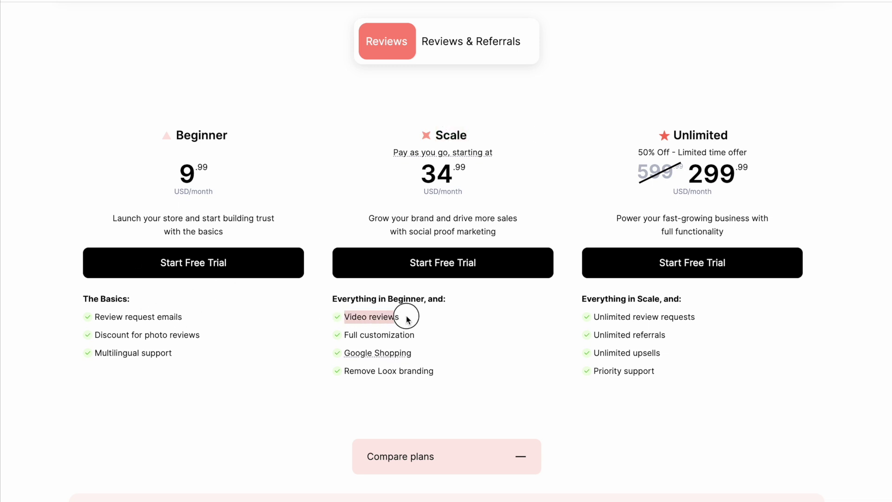
left_click(392, 313)
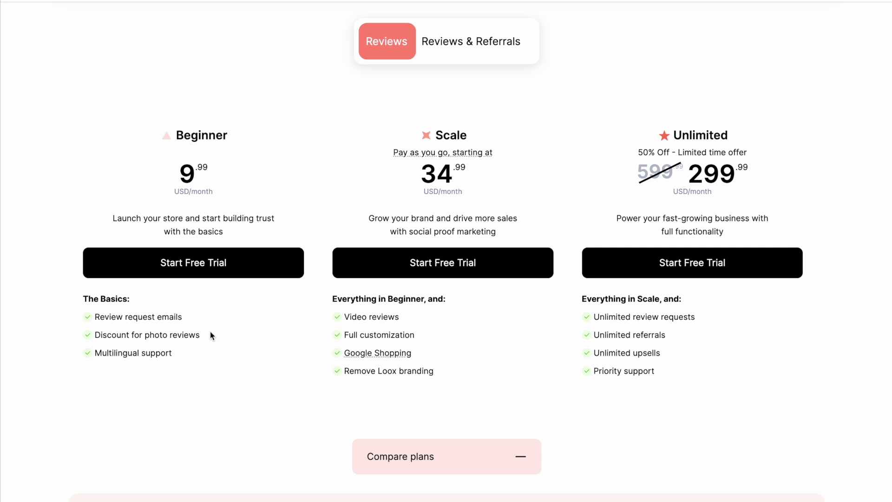
left_click_drag(345, 318, 487, 318)
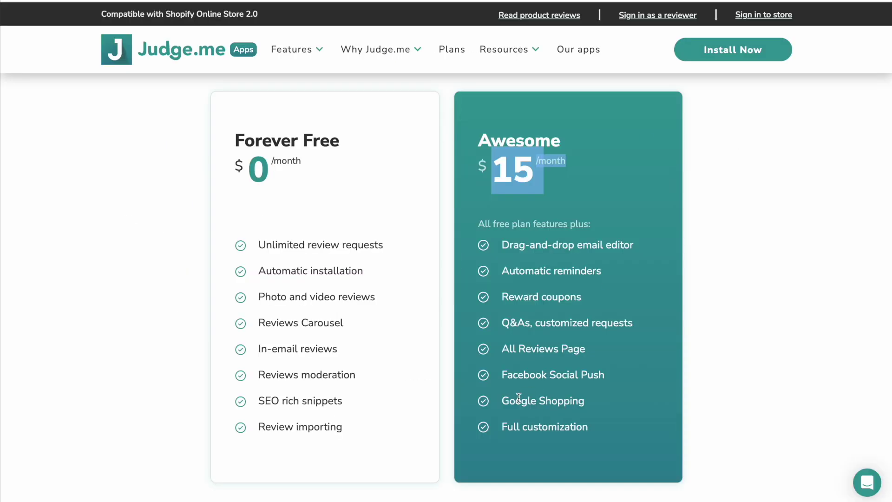
left_click_drag(504, 402, 633, 402)
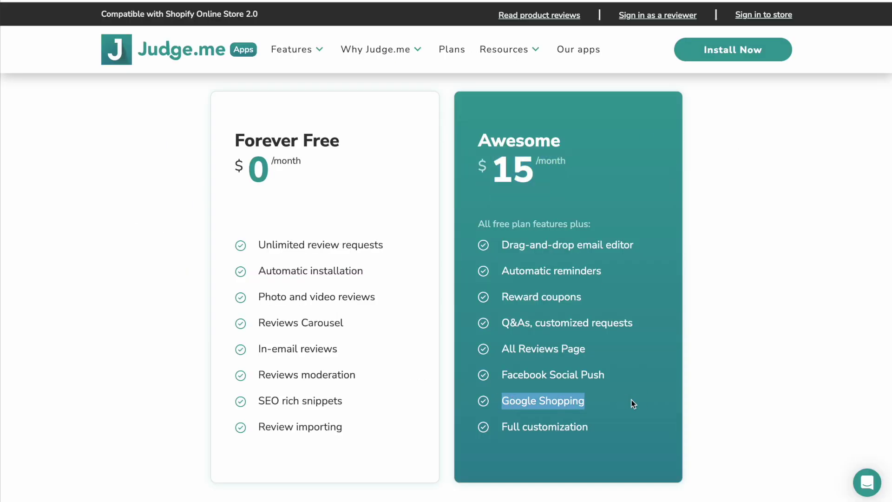
left_click(632, 402)
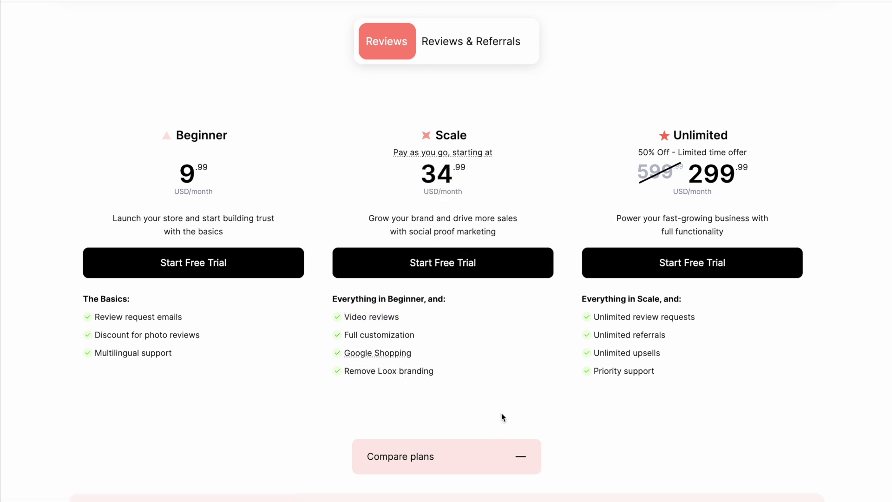
- Bring up the 'Pay as you go' pricing tooltip on the Loox pricing page
mouse_move(486, 152)
left_click(495, 177)
mouse_move(479, 156)
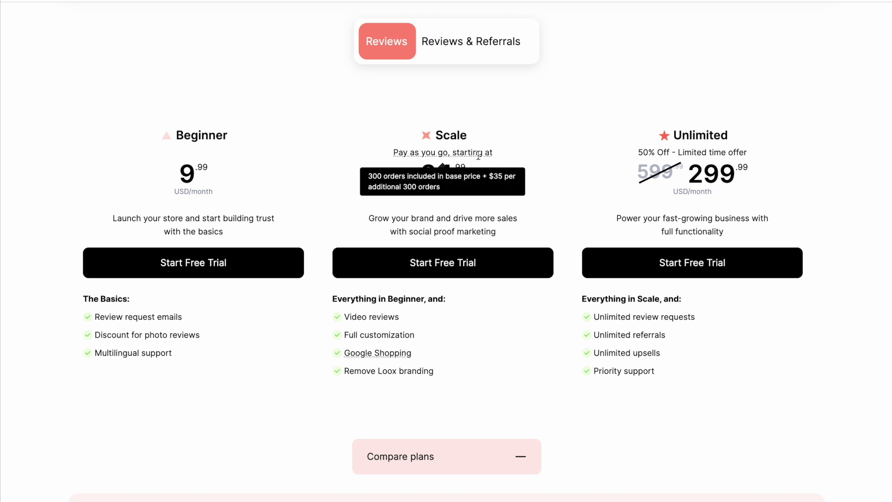
left_click(508, 173)
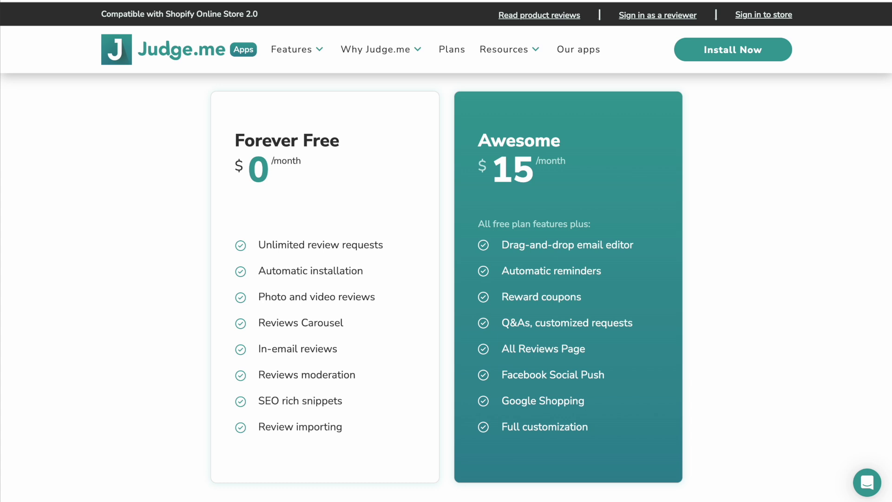
- Highlight the Awesome plan's $15 price on Judge.me's plans page
left_click_drag(472, 153, 613, 155)
left_click(567, 169)
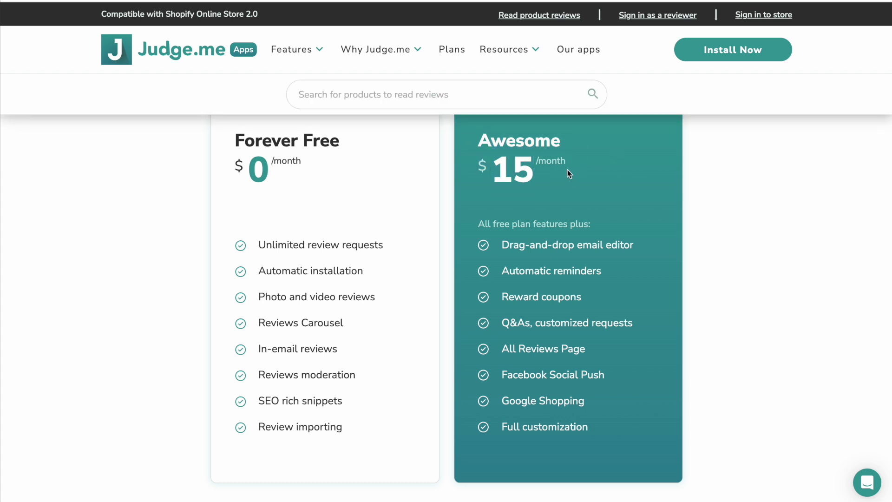